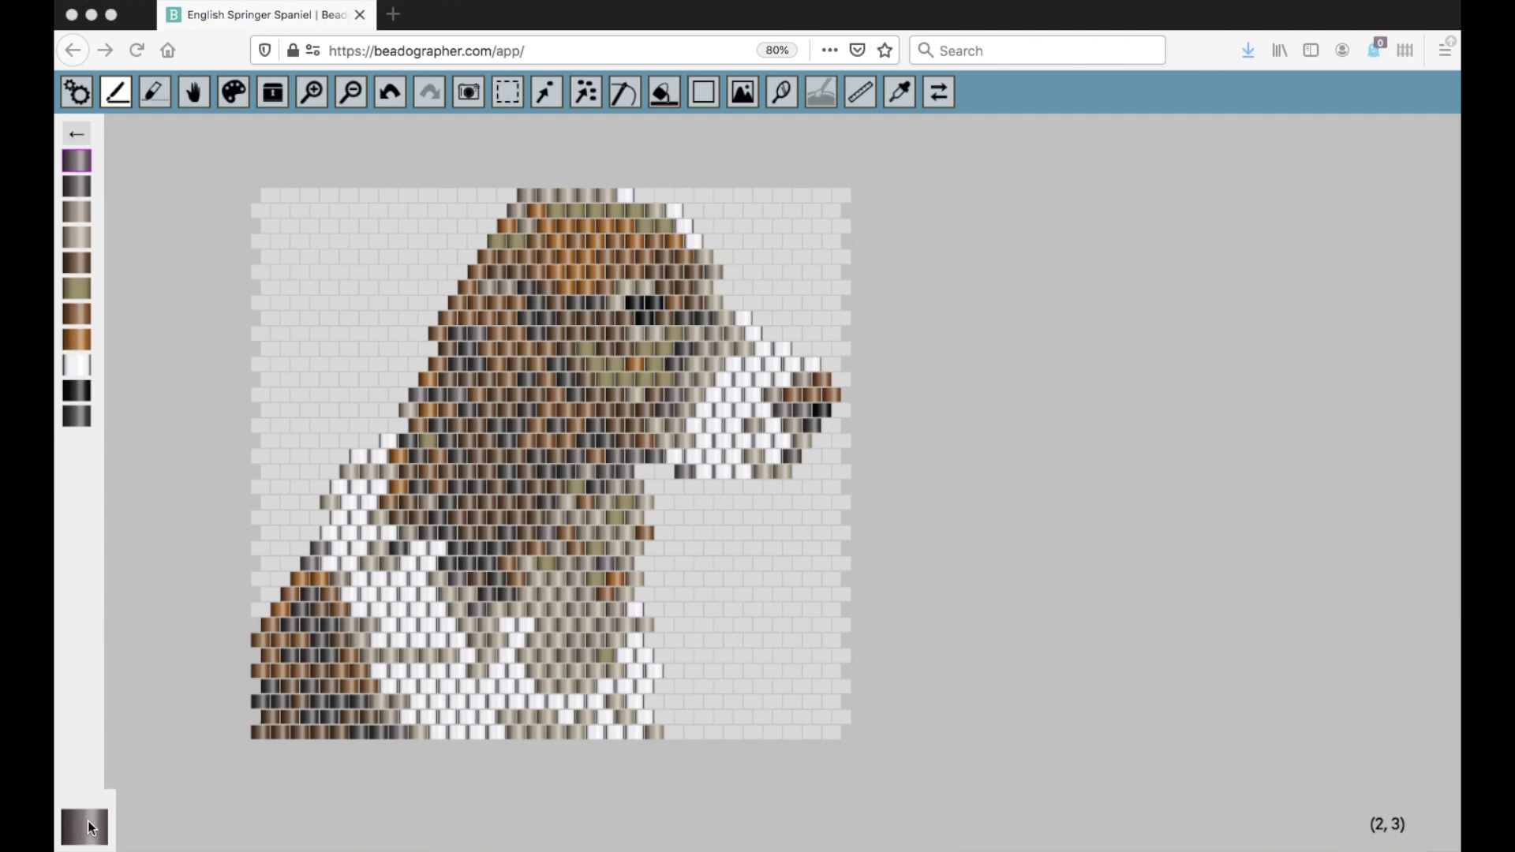
# Open the colour editor for the active bead style on the spaniel pattern
pyautogui.click(91, 826)
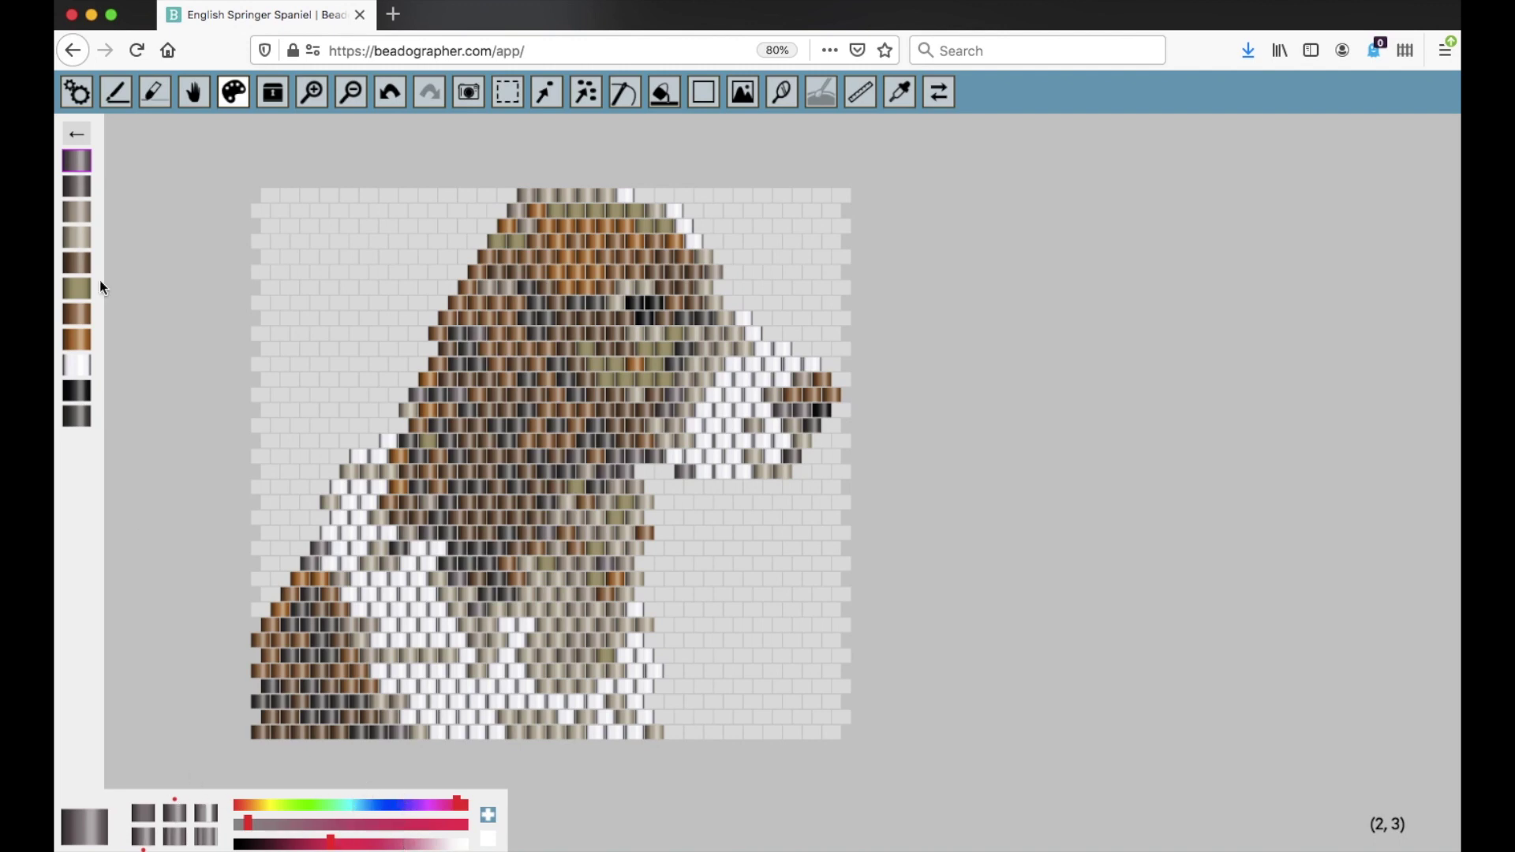
pyautogui.click(116, 92)
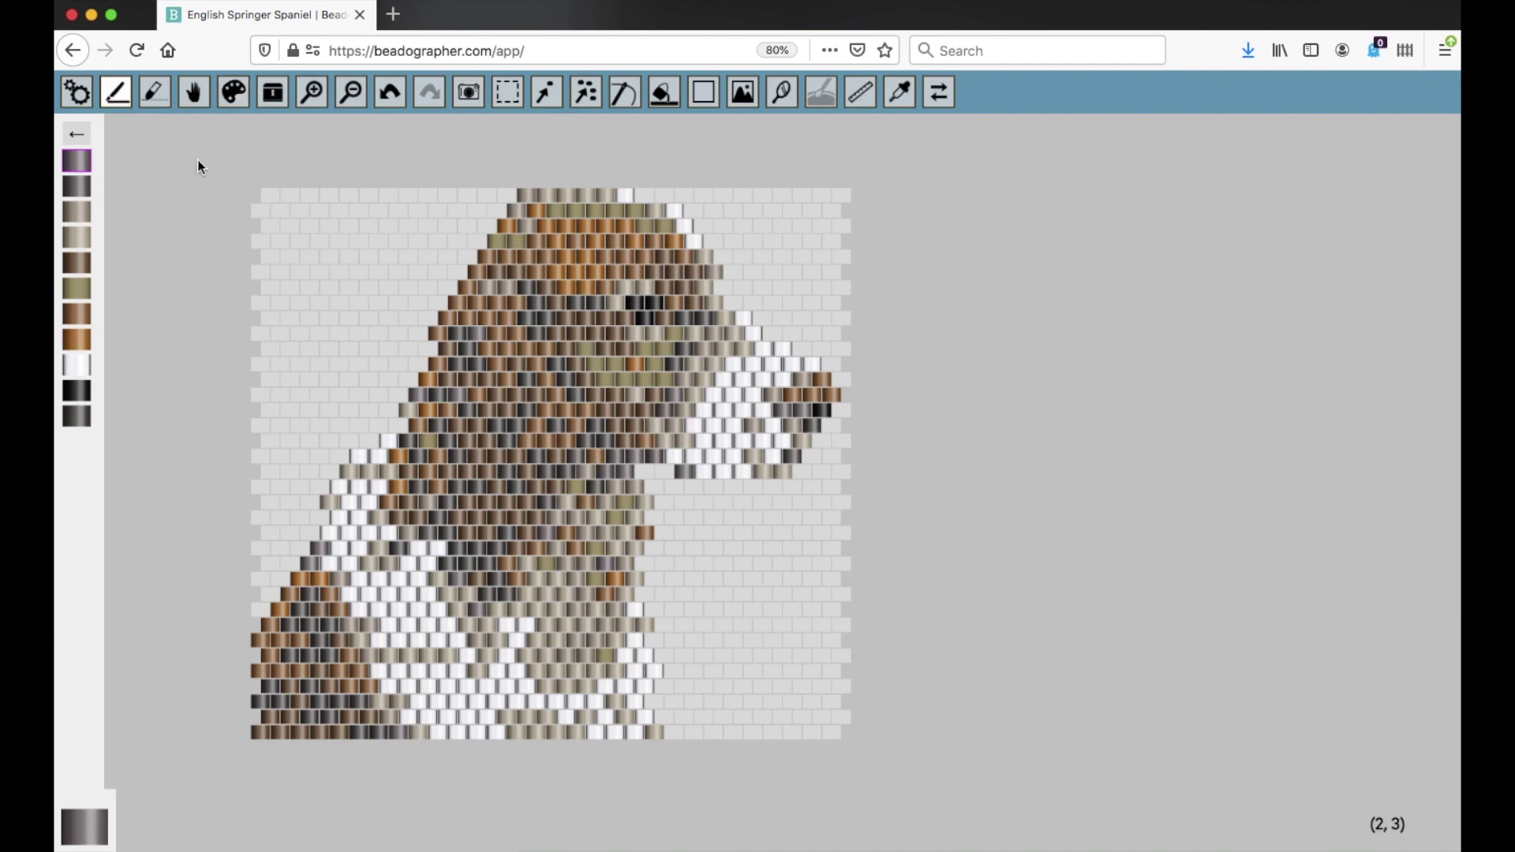
pyautogui.click(234, 92)
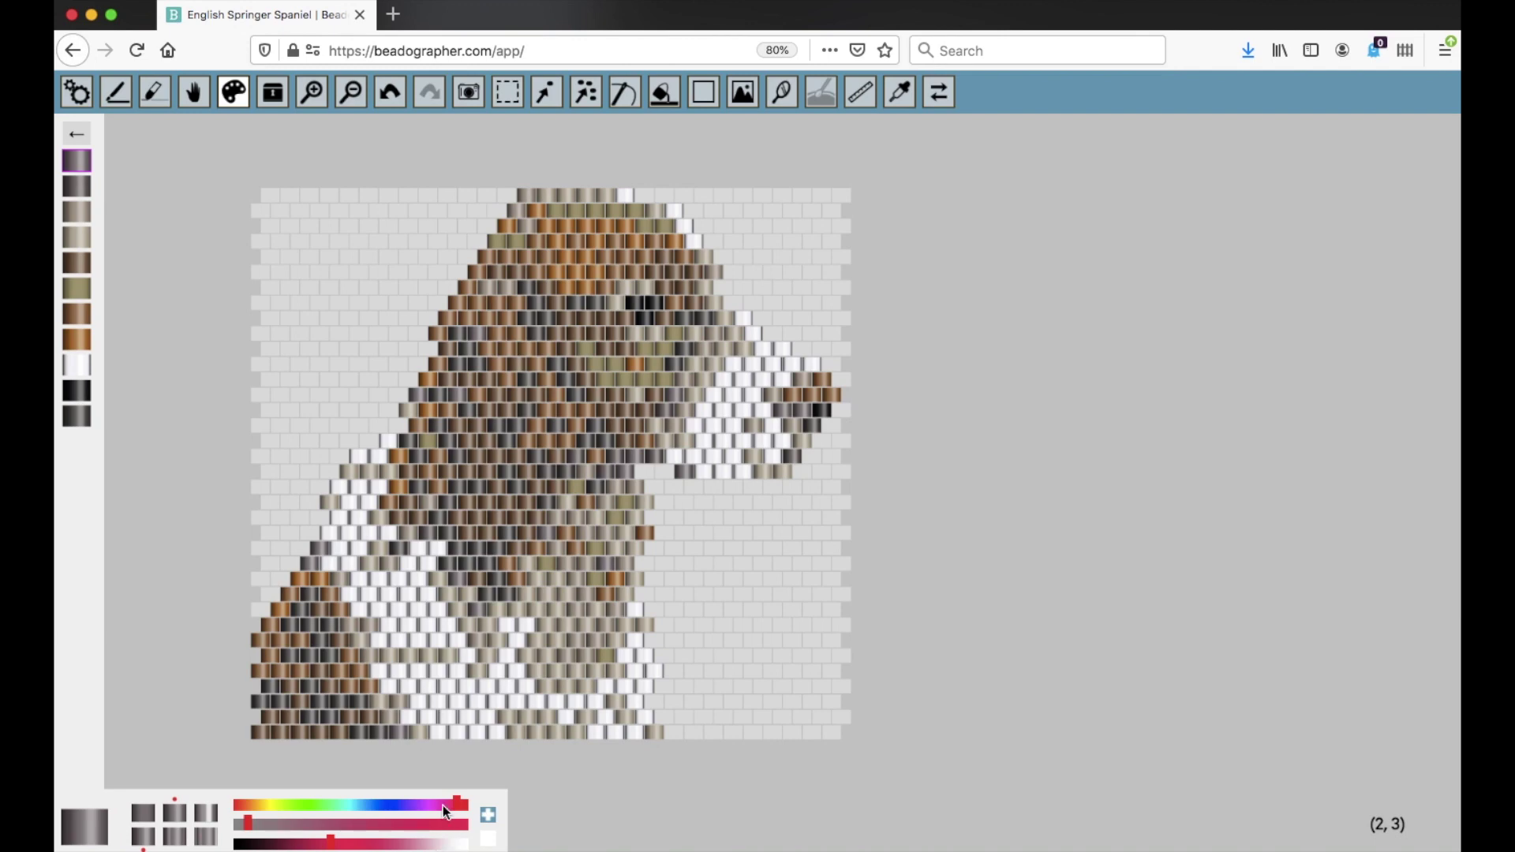
# Shift the hue toward blue and raise the saturation for a medium blue bead colour
pyautogui.moveTo(425, 805)
pyautogui.mouseDown()
pyautogui.moveTo(270, 798)
pyautogui.moveTo(422, 799)
pyautogui.mouseUp()
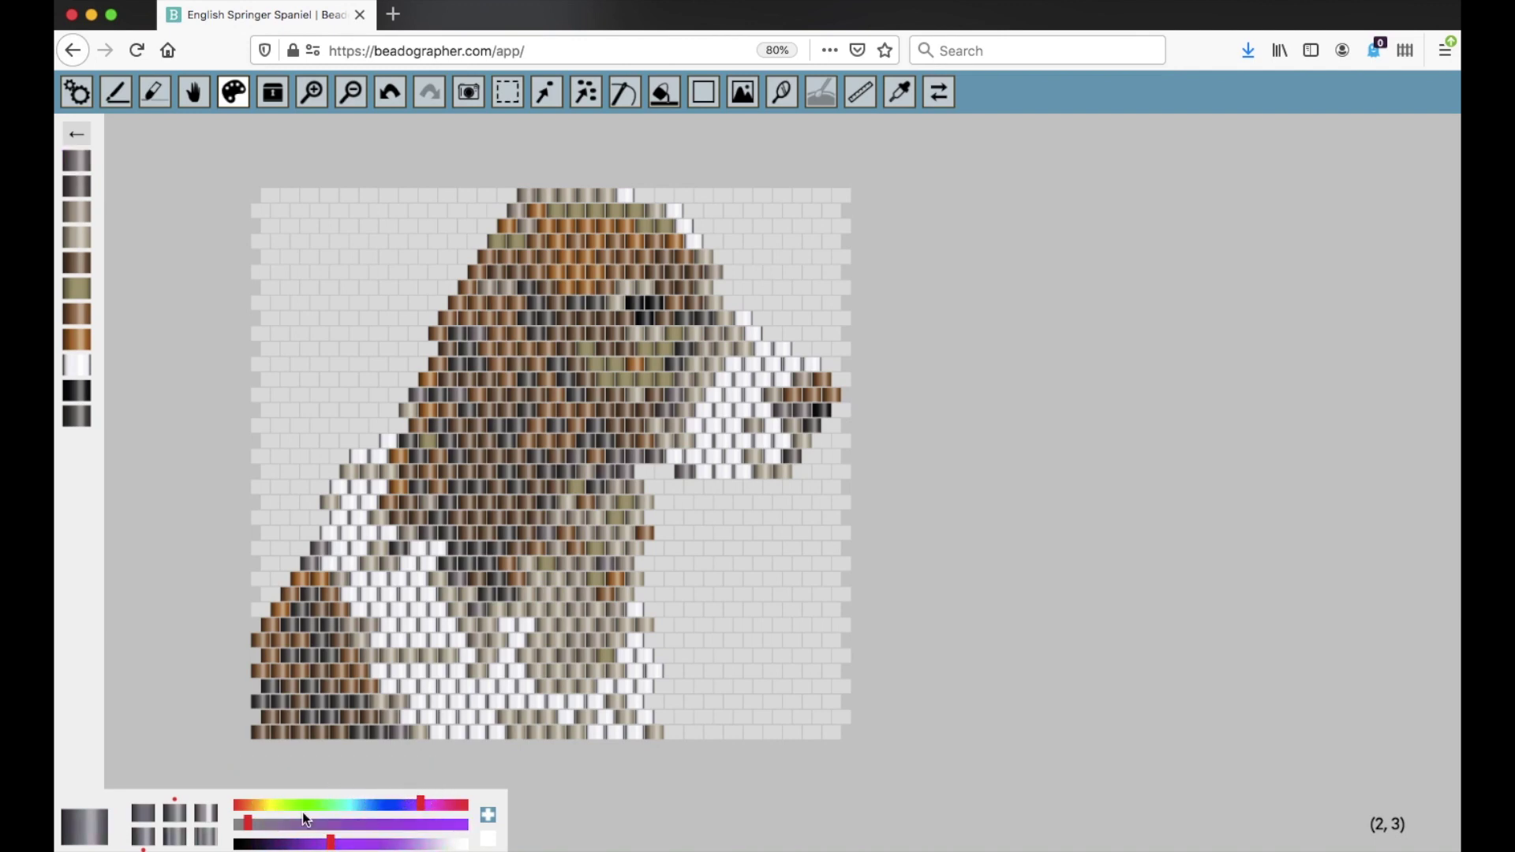
pyautogui.moveTo(248, 823)
pyautogui.mouseDown()
pyautogui.moveTo(392, 823)
pyautogui.moveTo(419, 801)
pyautogui.moveTo(290, 788)
pyautogui.moveTo(440, 785)
pyautogui.moveTo(376, 789)
pyautogui.moveTo(389, 821)
pyautogui.moveTo(251, 819)
pyautogui.moveTo(453, 825)
pyautogui.moveTo(319, 843)
pyautogui.moveTo(442, 843)
pyautogui.moveTo(254, 843)
pyautogui.moveTo(362, 842)
pyautogui.mouseUp()
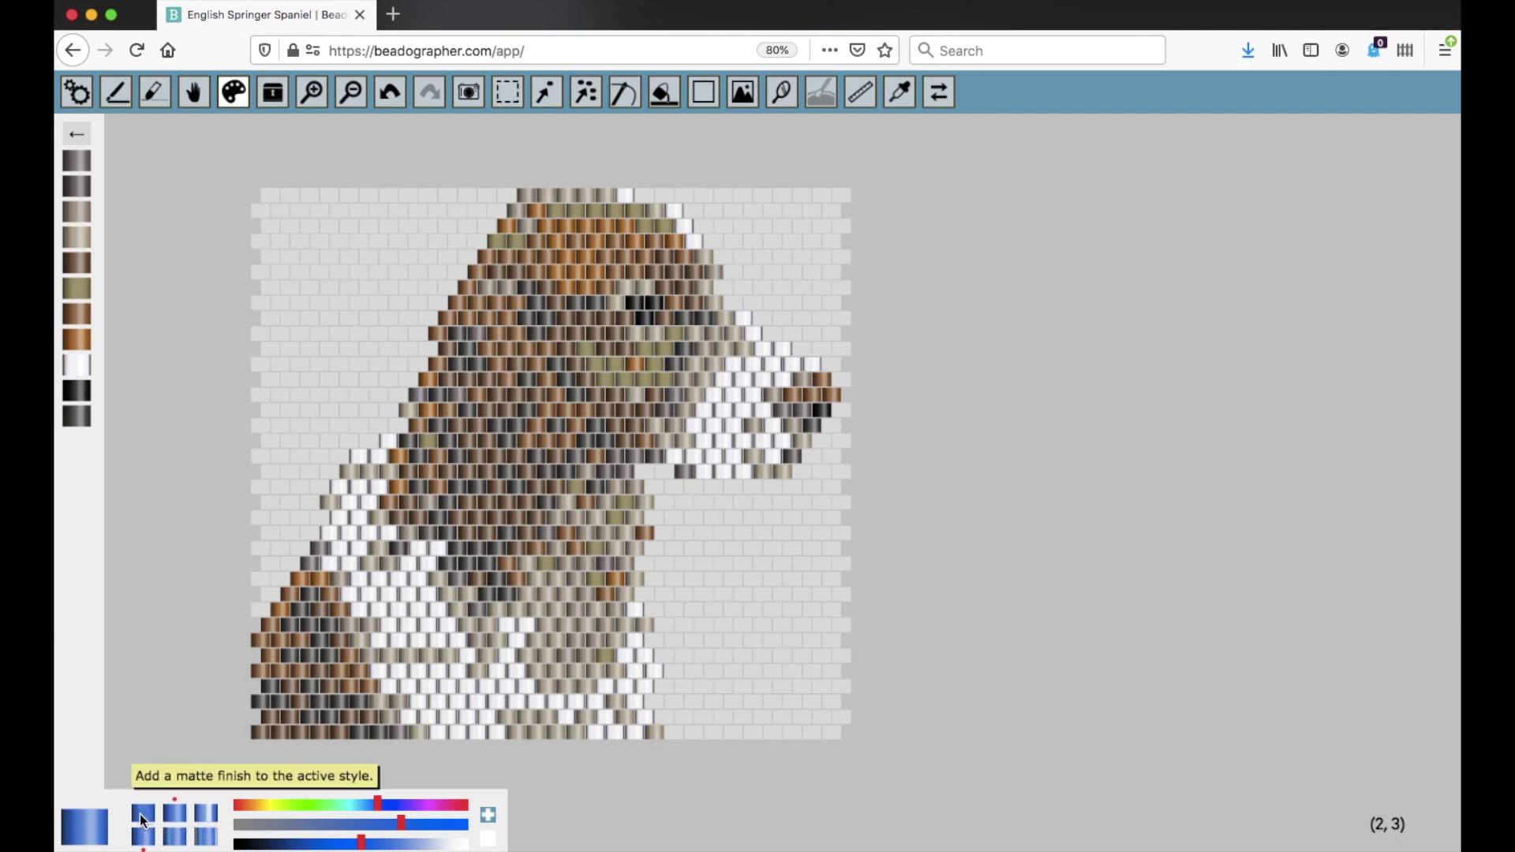
# Compare matte, semi-gloss and gloss finishes on the blue style, settling on matte
pyautogui.click(143, 820)
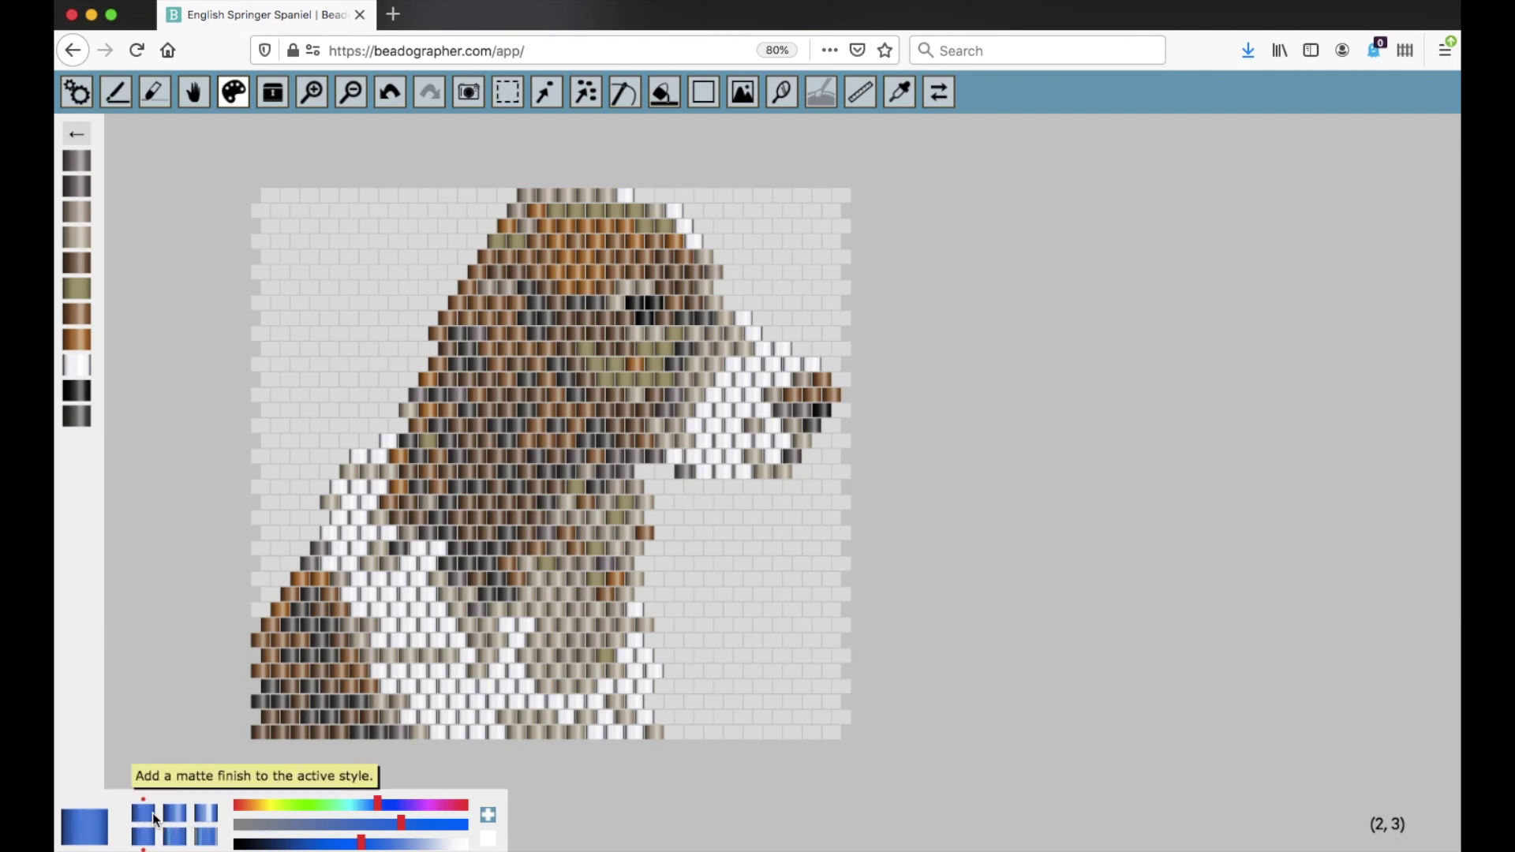
pyautogui.click(173, 818)
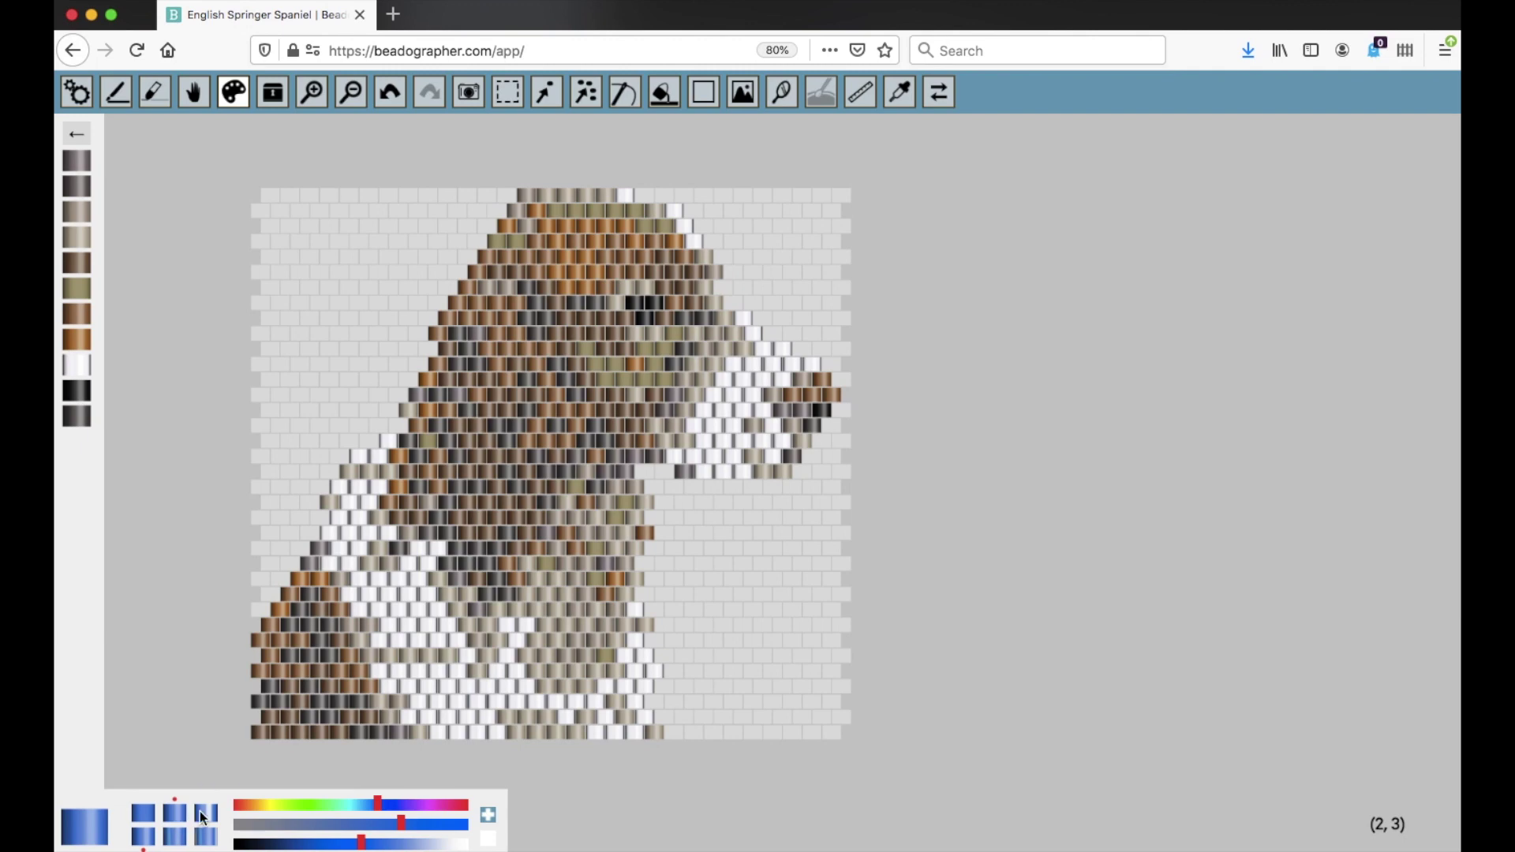
pyautogui.click(207, 817)
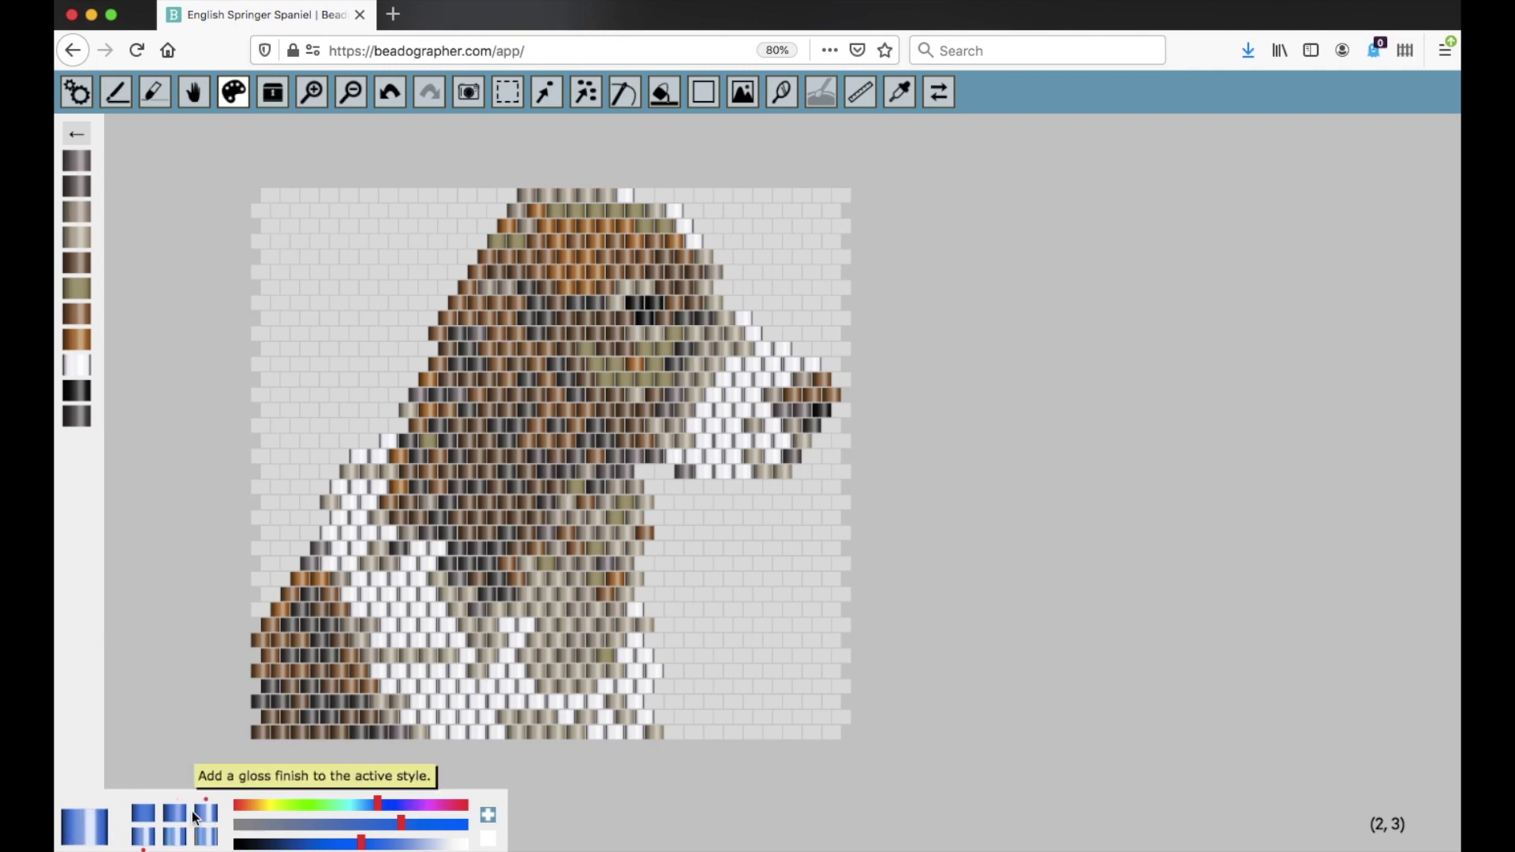
pyautogui.click(144, 817)
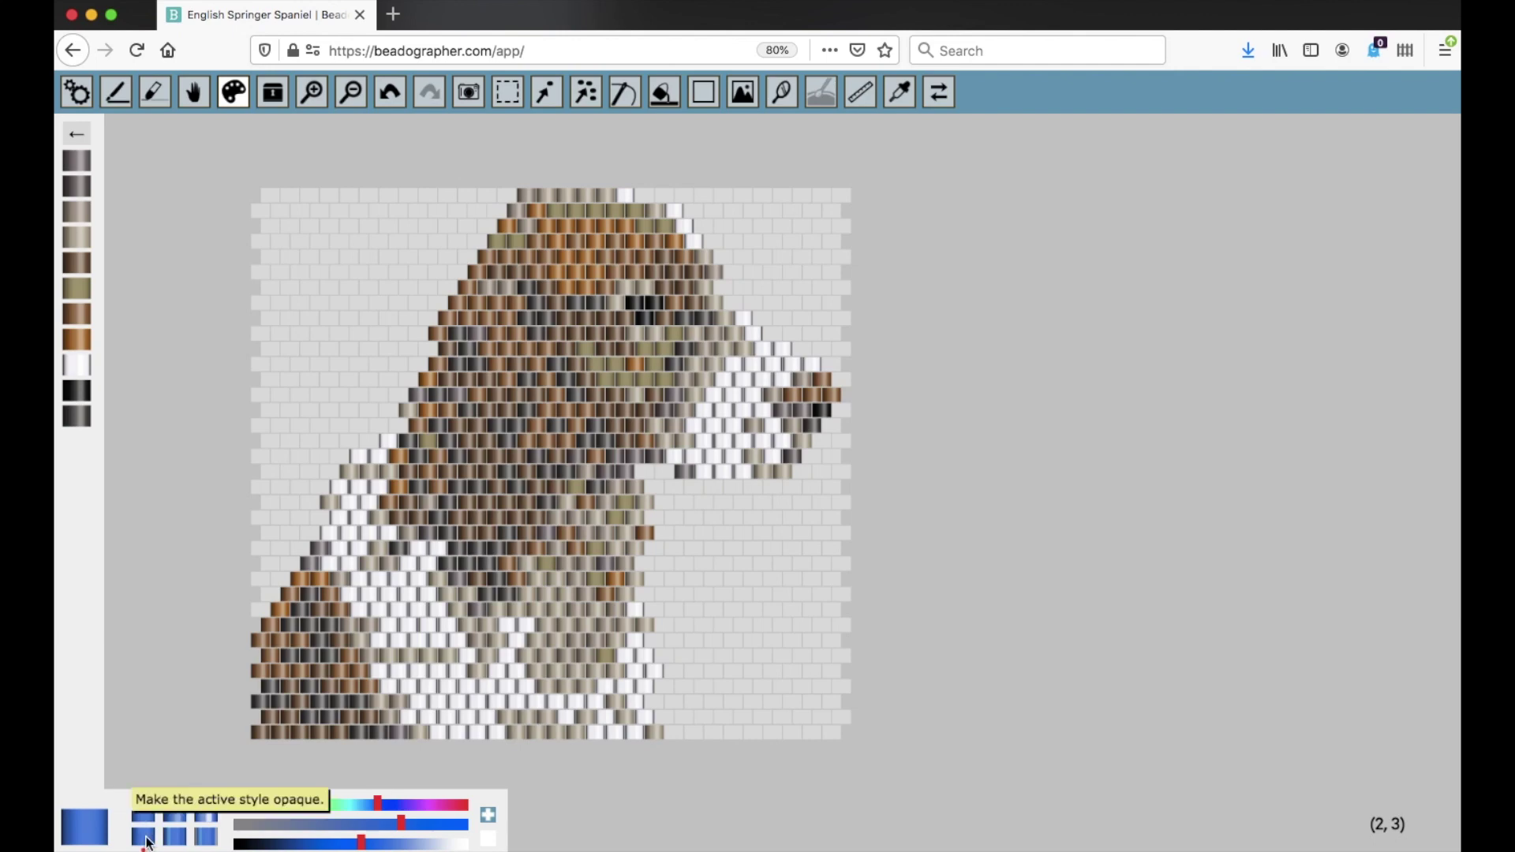
# Try the transparent finishes, then set the blue style back to opaque
pyautogui.click(177, 840)
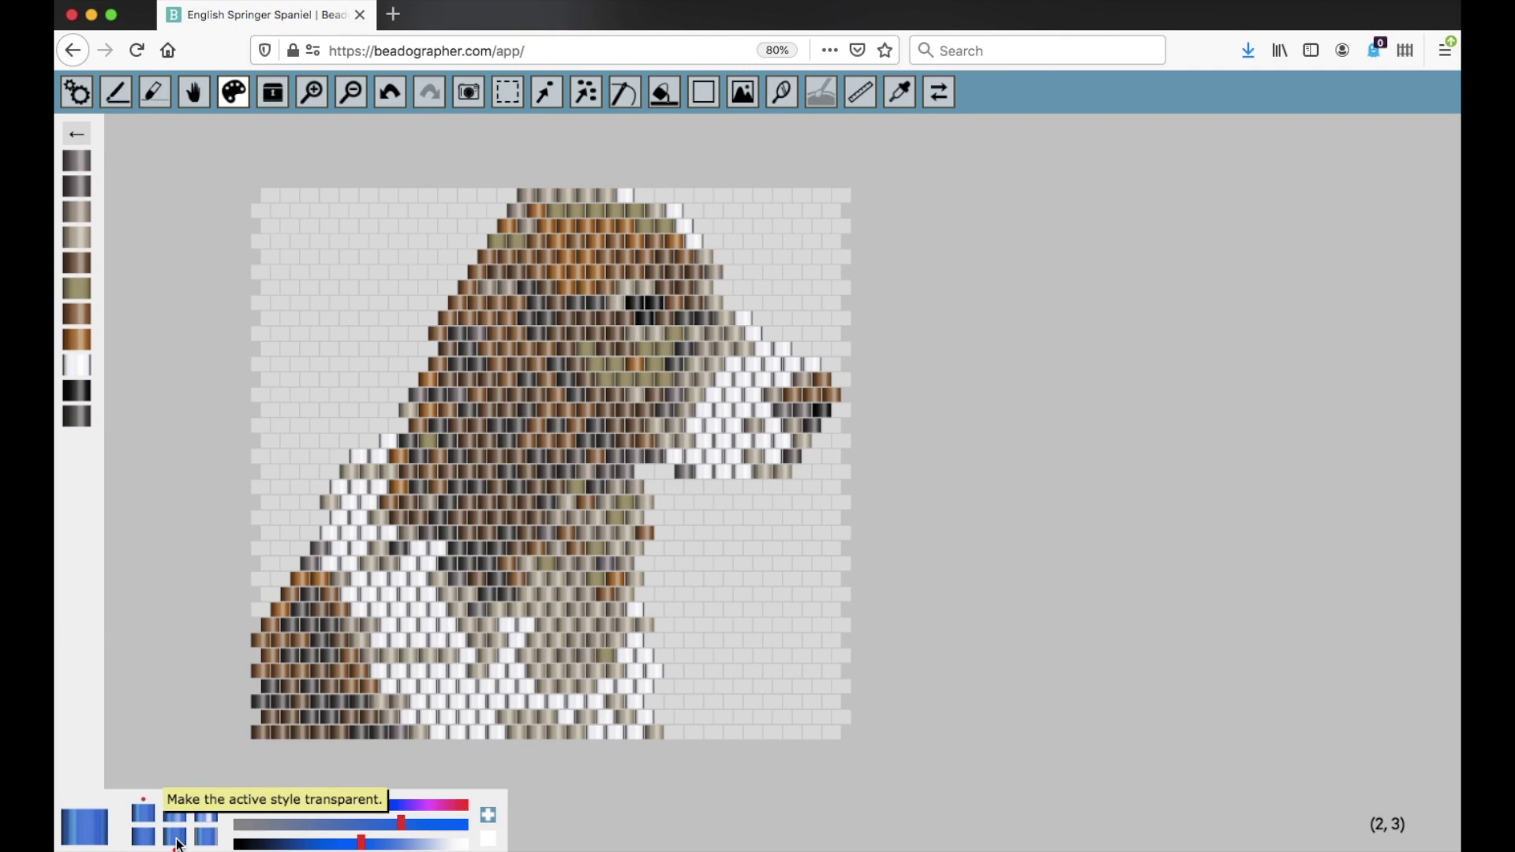
pyautogui.click(206, 839)
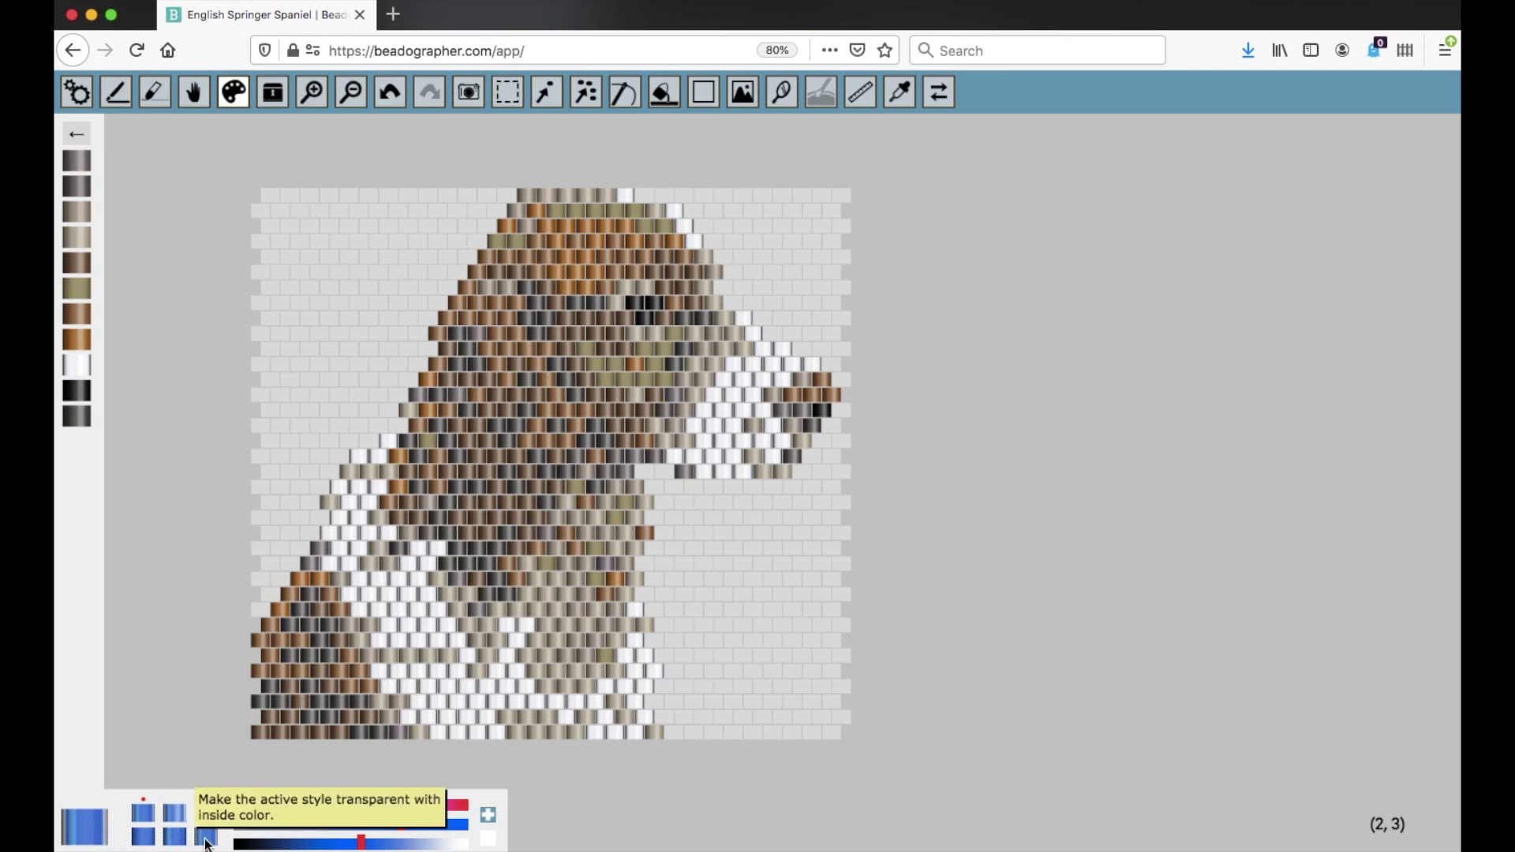
pyautogui.click(207, 840)
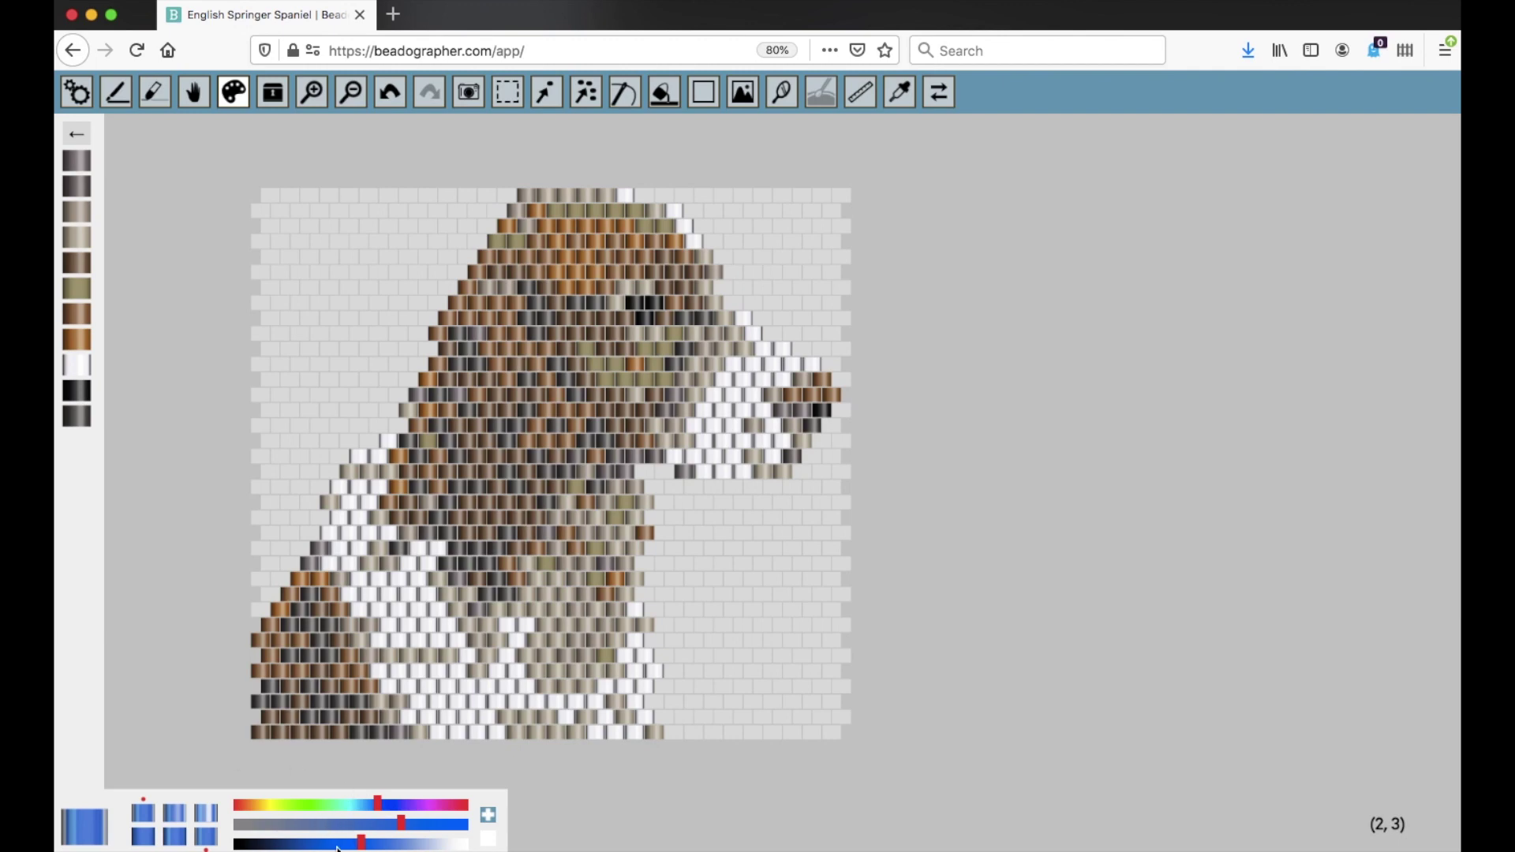
pyautogui.click(145, 839)
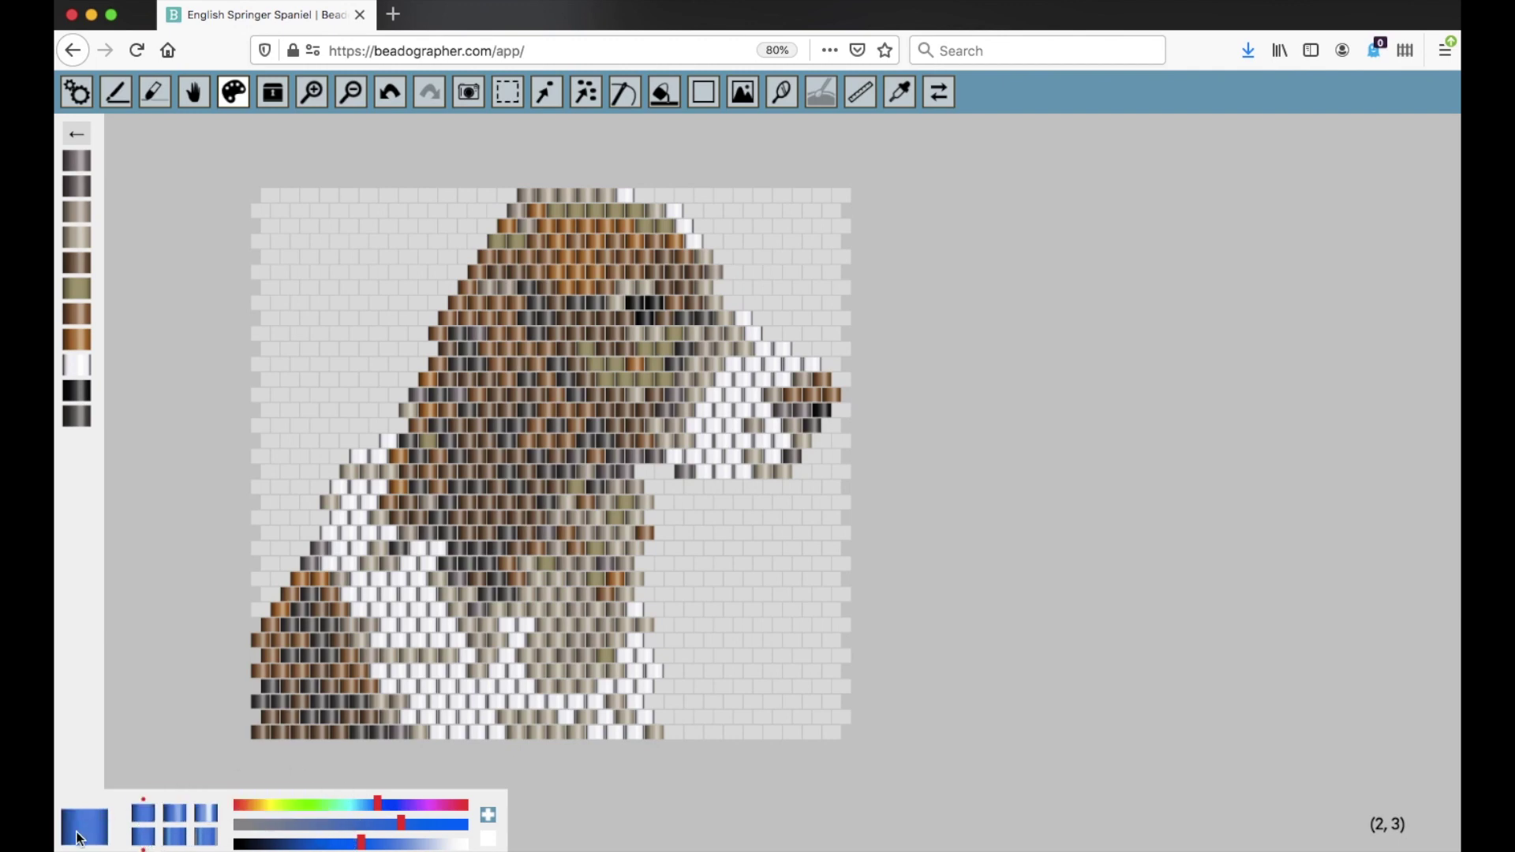
pyautogui.click(102, 826)
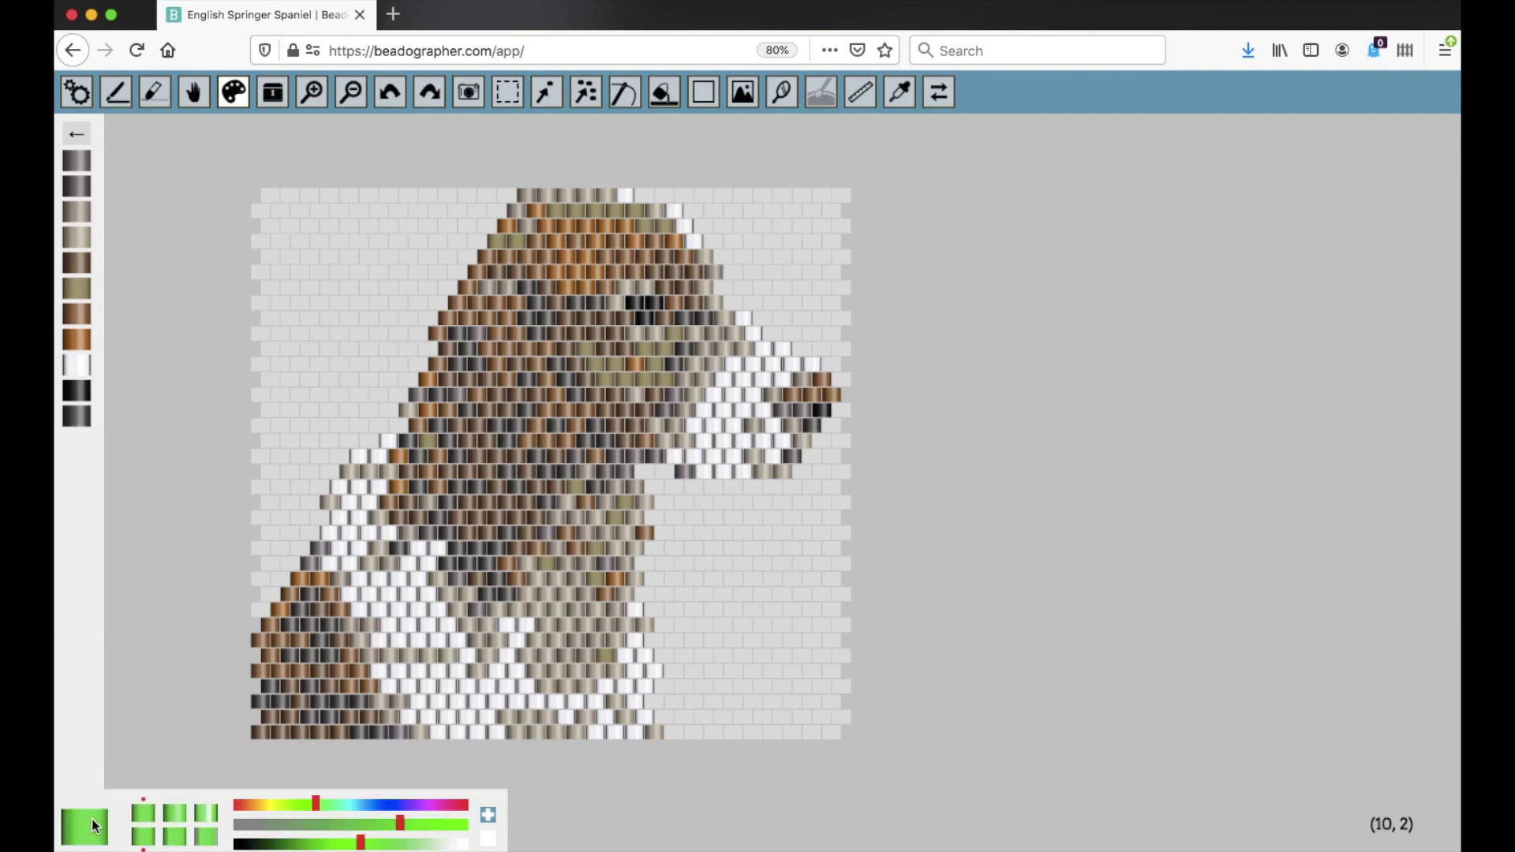
# Add green to the palette, return to blue, and paint a thick blue ring left of the dog's head
pyautogui.click(489, 815)
pyautogui.moveTo(316, 805); pyautogui.dragTo(369, 805)
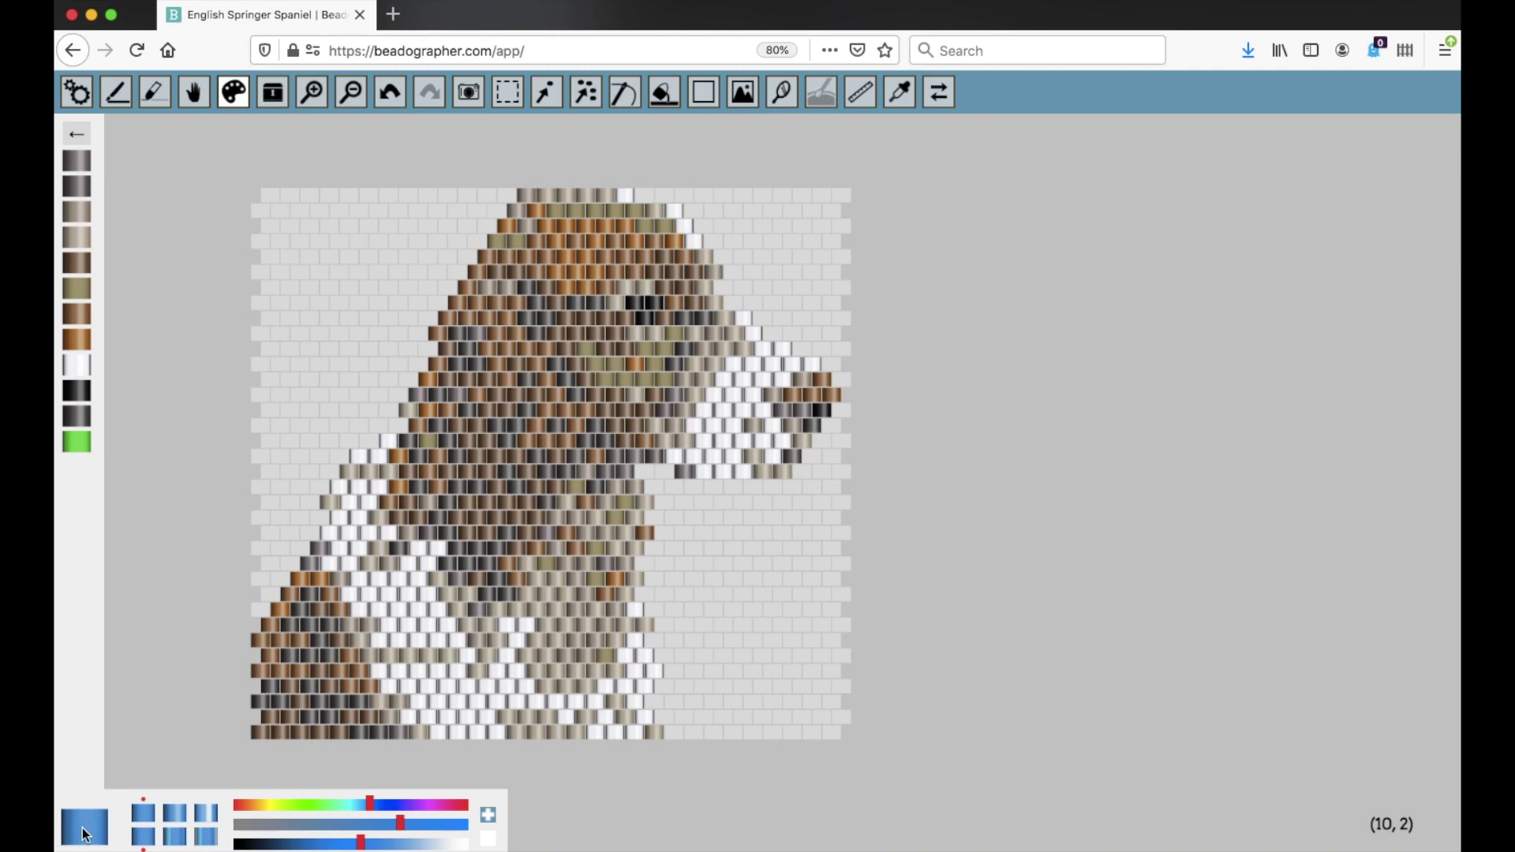
pyautogui.click(112, 96)
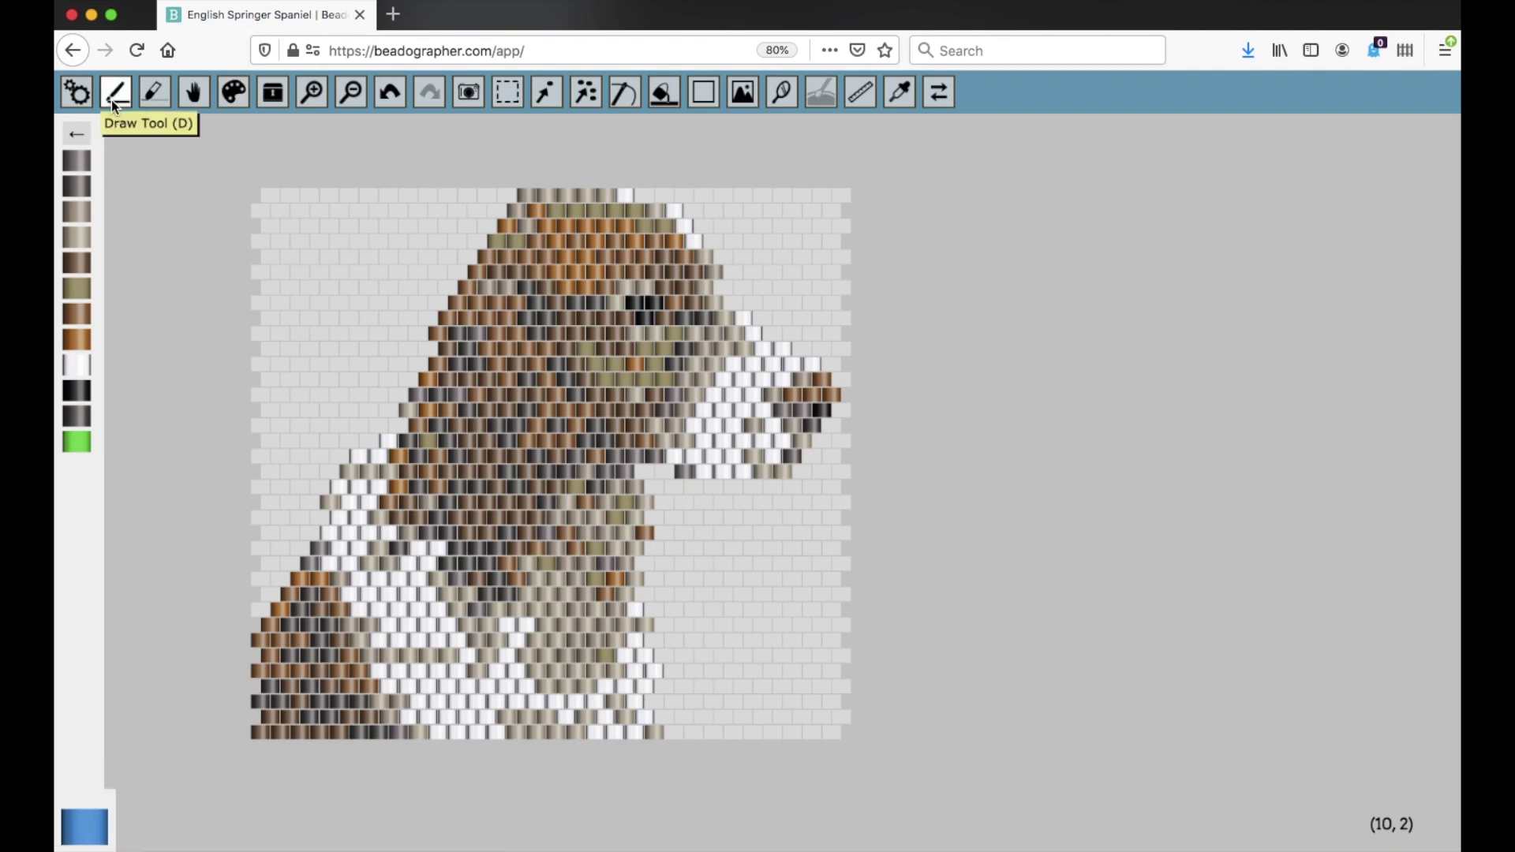
pyautogui.moveTo(365, 273)
pyautogui.mouseDown()
pyautogui.moveTo(322, 285)
pyautogui.moveTo(340, 245)
pyautogui.moveTo(352, 304)
pyautogui.mouseUp()
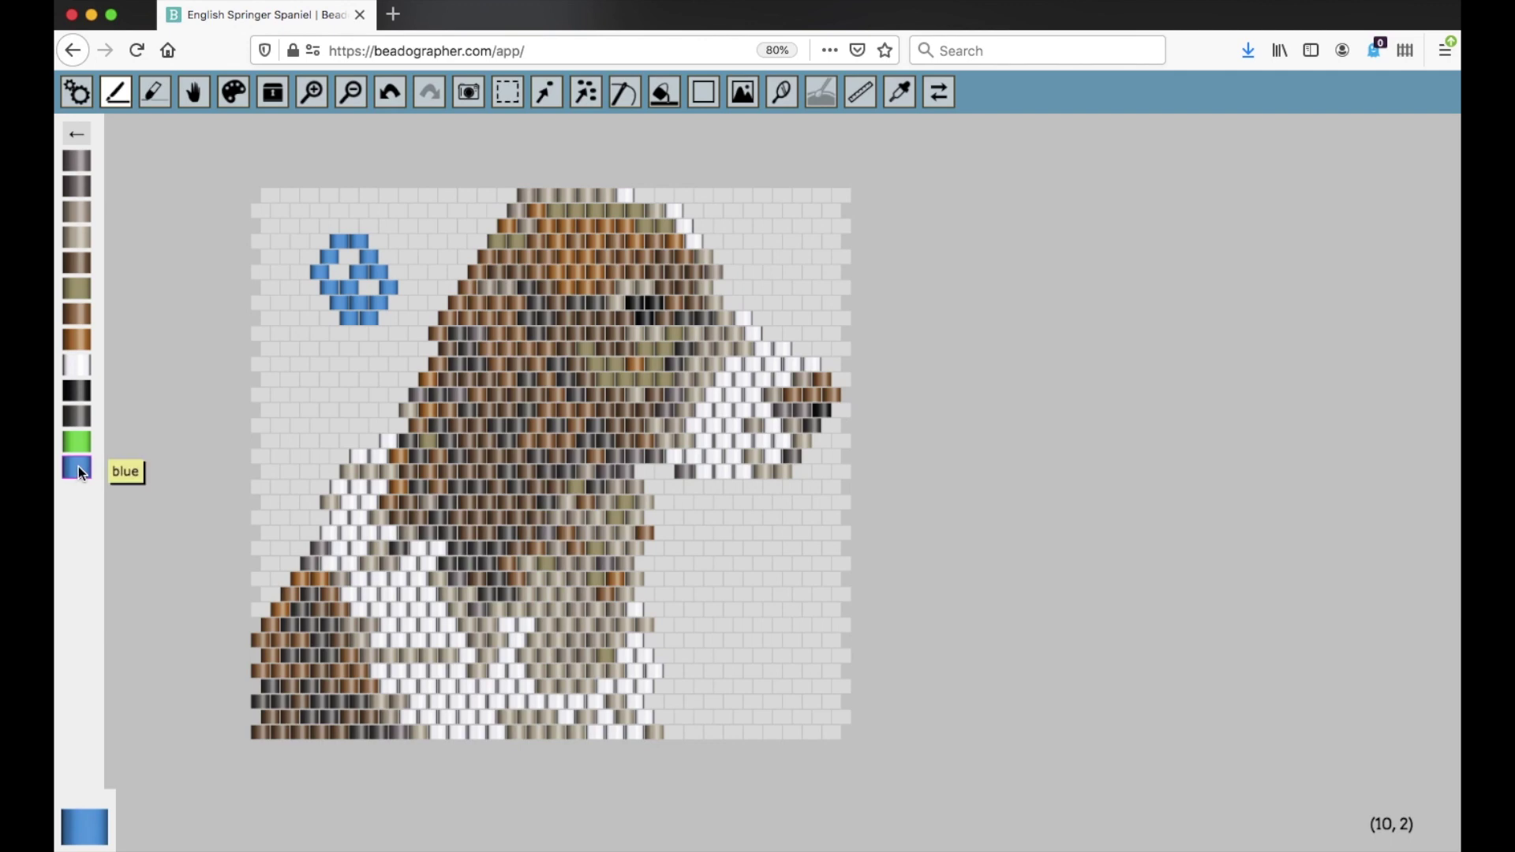
# Switch the drawing tool with the E shortcut and bring up the blue swatch's settings
pyautogui.press('e')
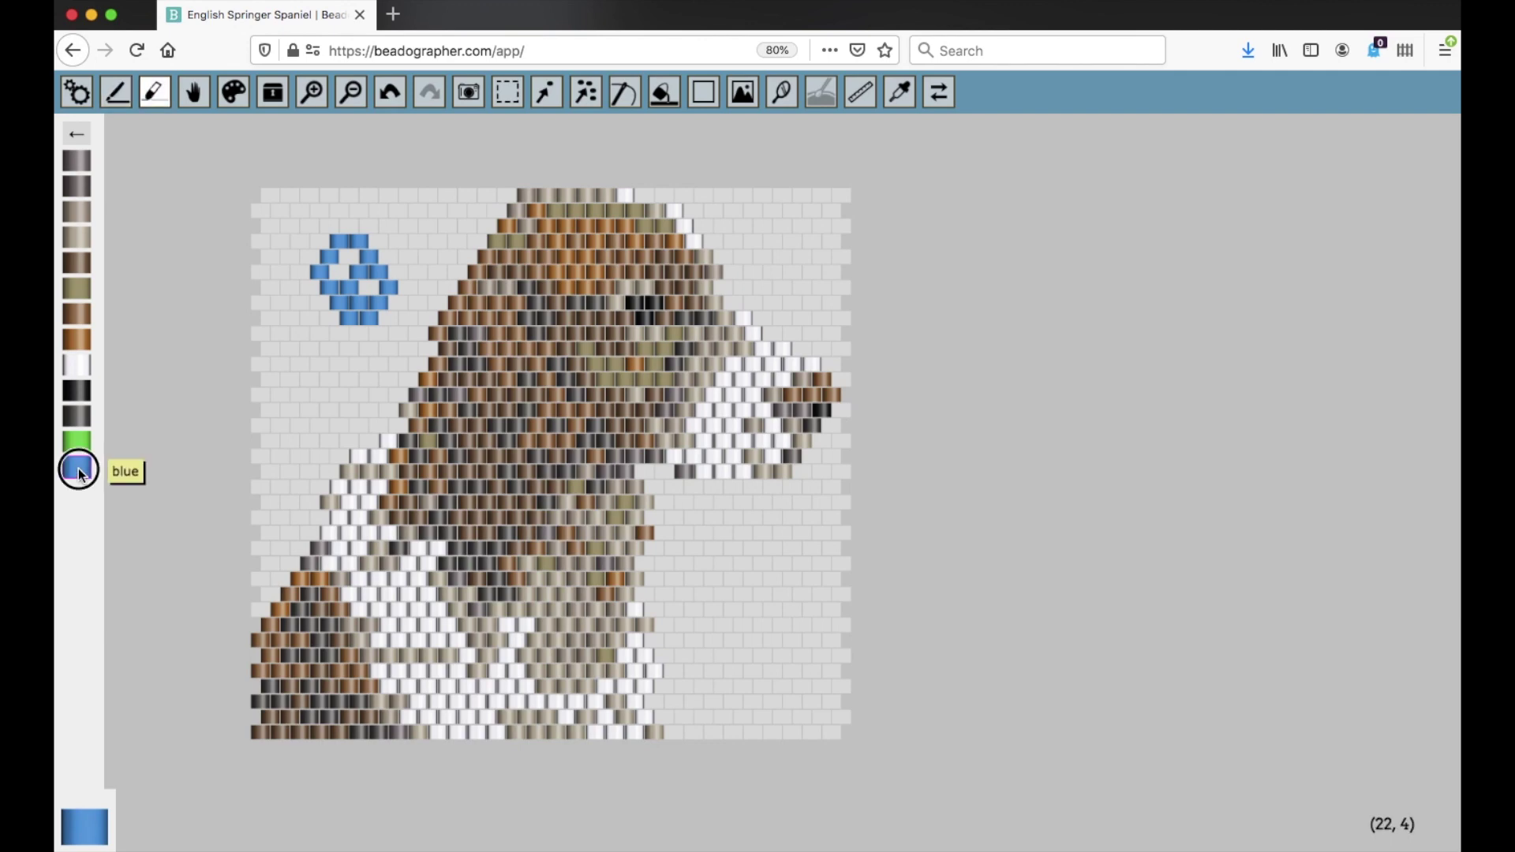
pyautogui.doubleClick(78, 467)
# Rename the blue swatch 'Sea blue' with symbol R and save the changes
pyautogui.press('BackSpace')
pyautogui.press('BackSpace')
pyautogui.press('BackSpace')
pyautogui.press('BackSpace')
pyautogui.write('Sea')
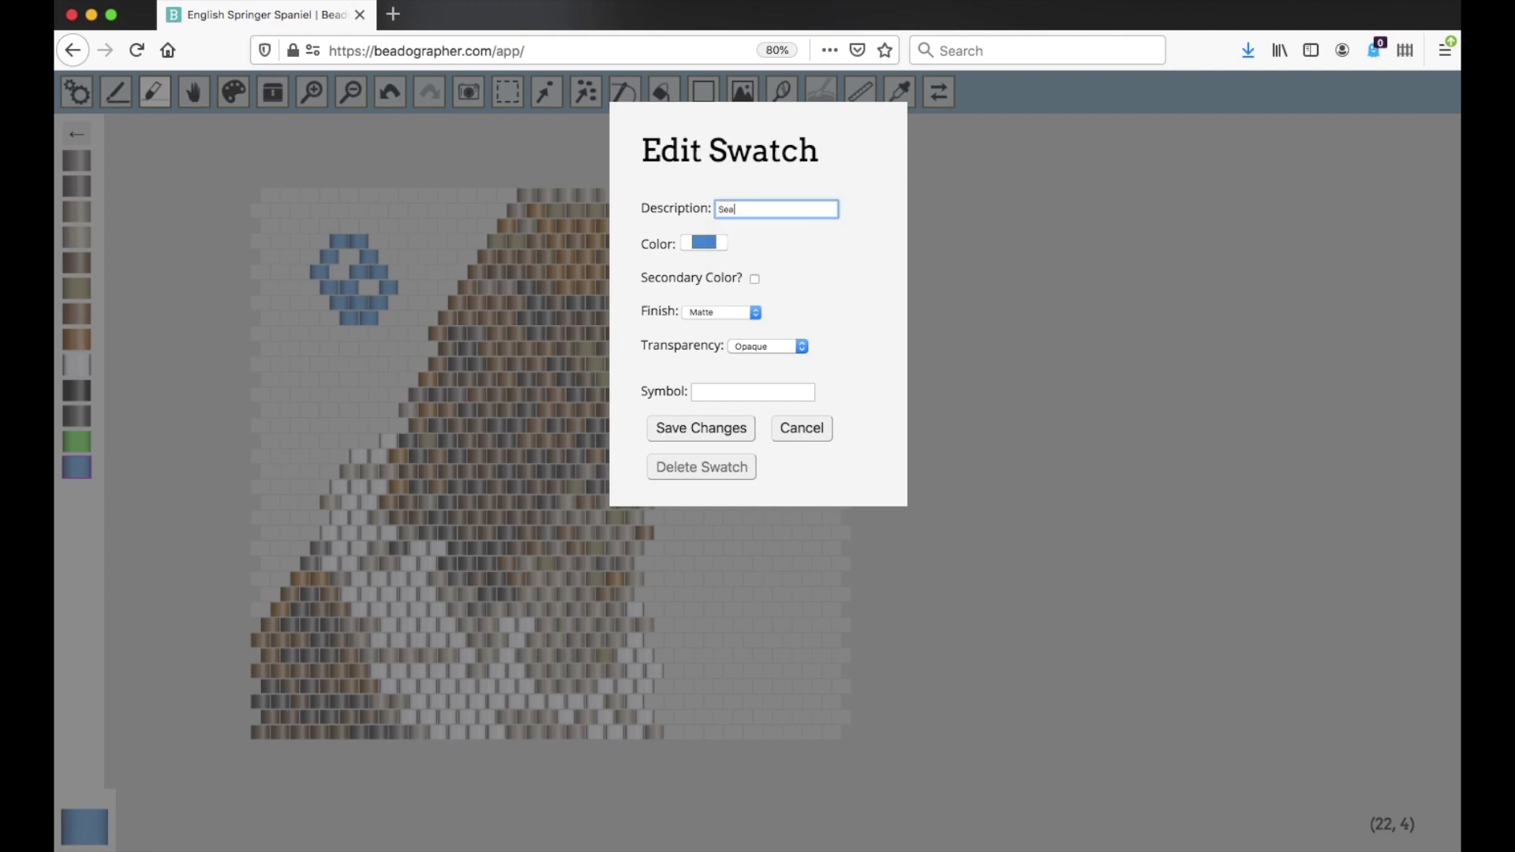
pyautogui.write(' bleaue')
pyautogui.press('Tab')
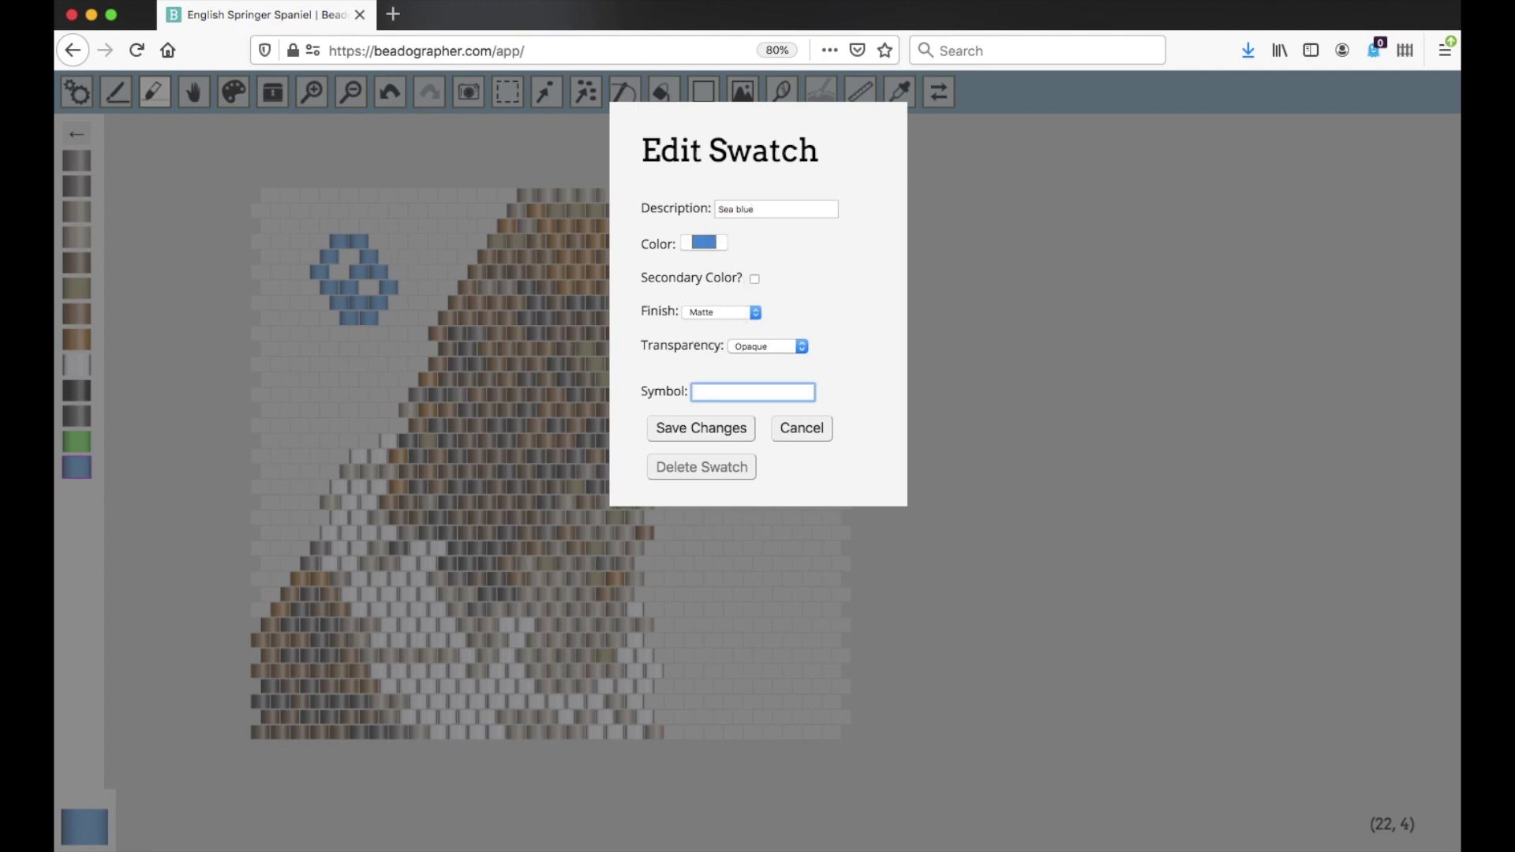
pyautogui.write('R')
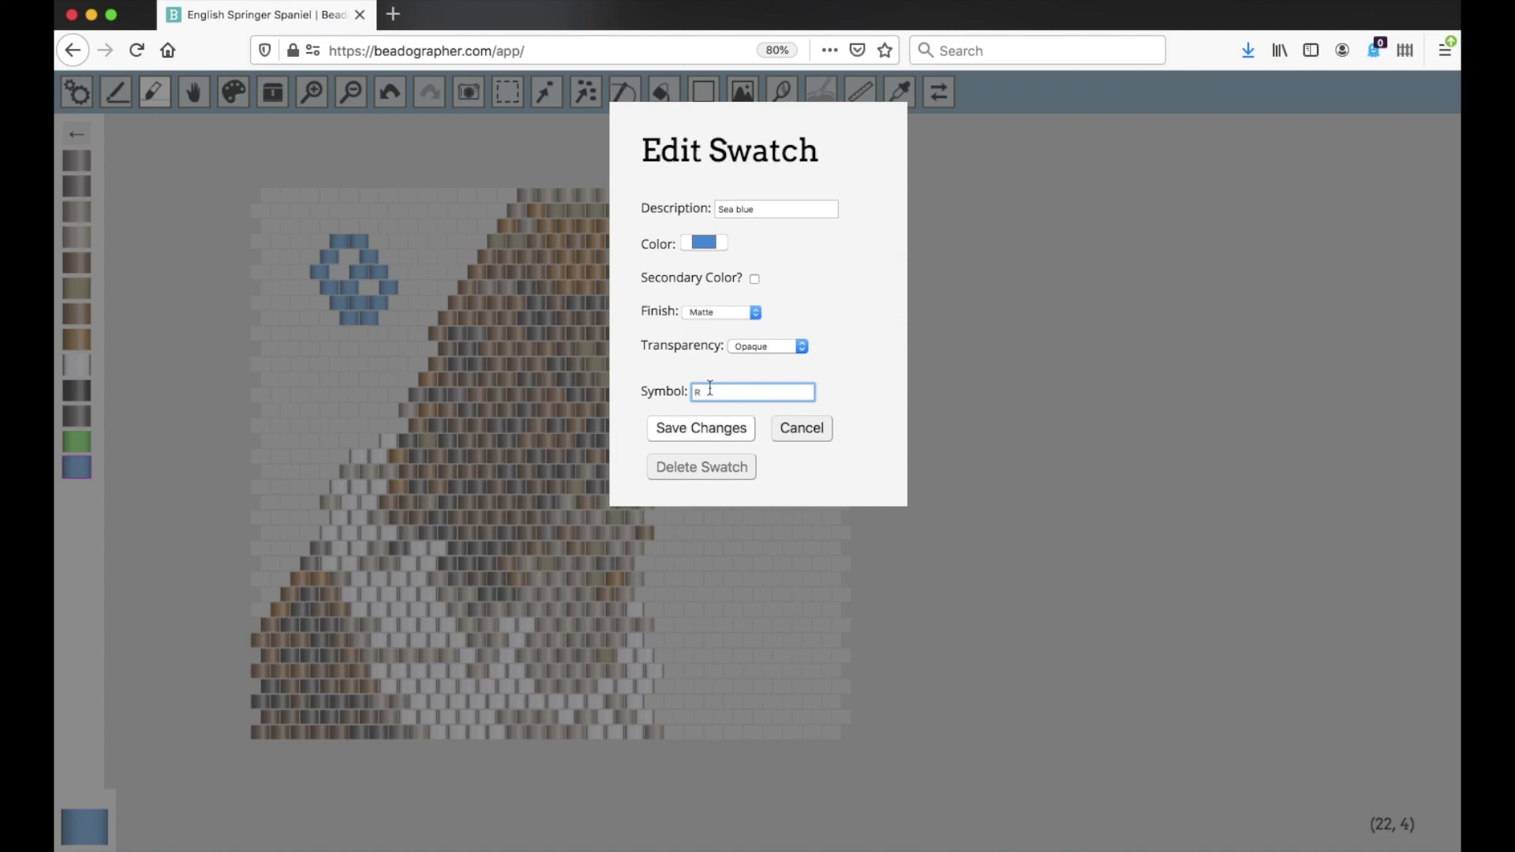
pyautogui.click(706, 428)
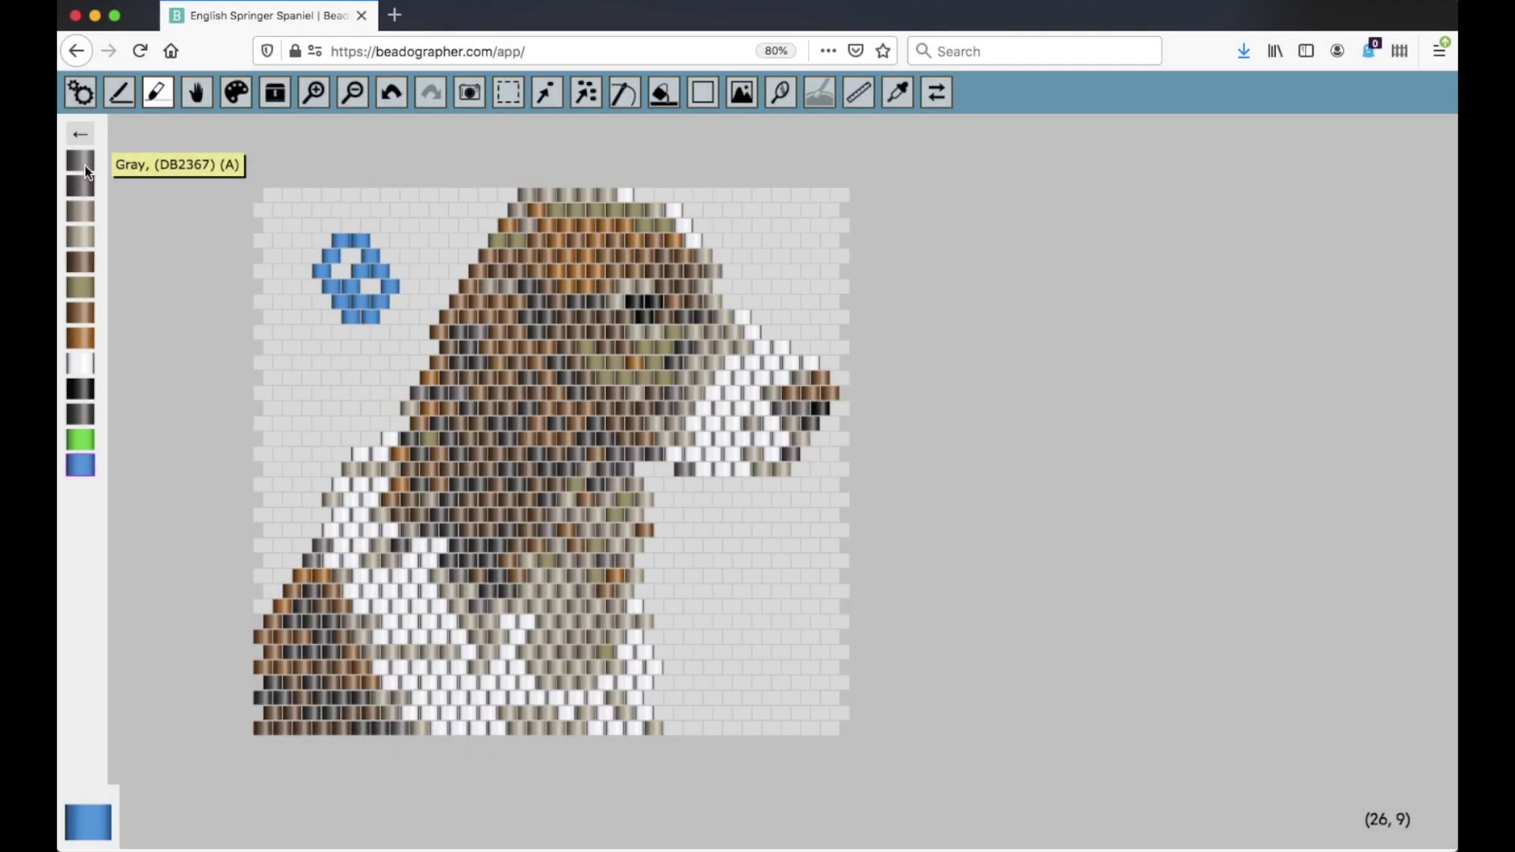
# Reorder the gray swatches, moving one to second place and Gray DB2367 to fourth
pyautogui.click(84, 164)
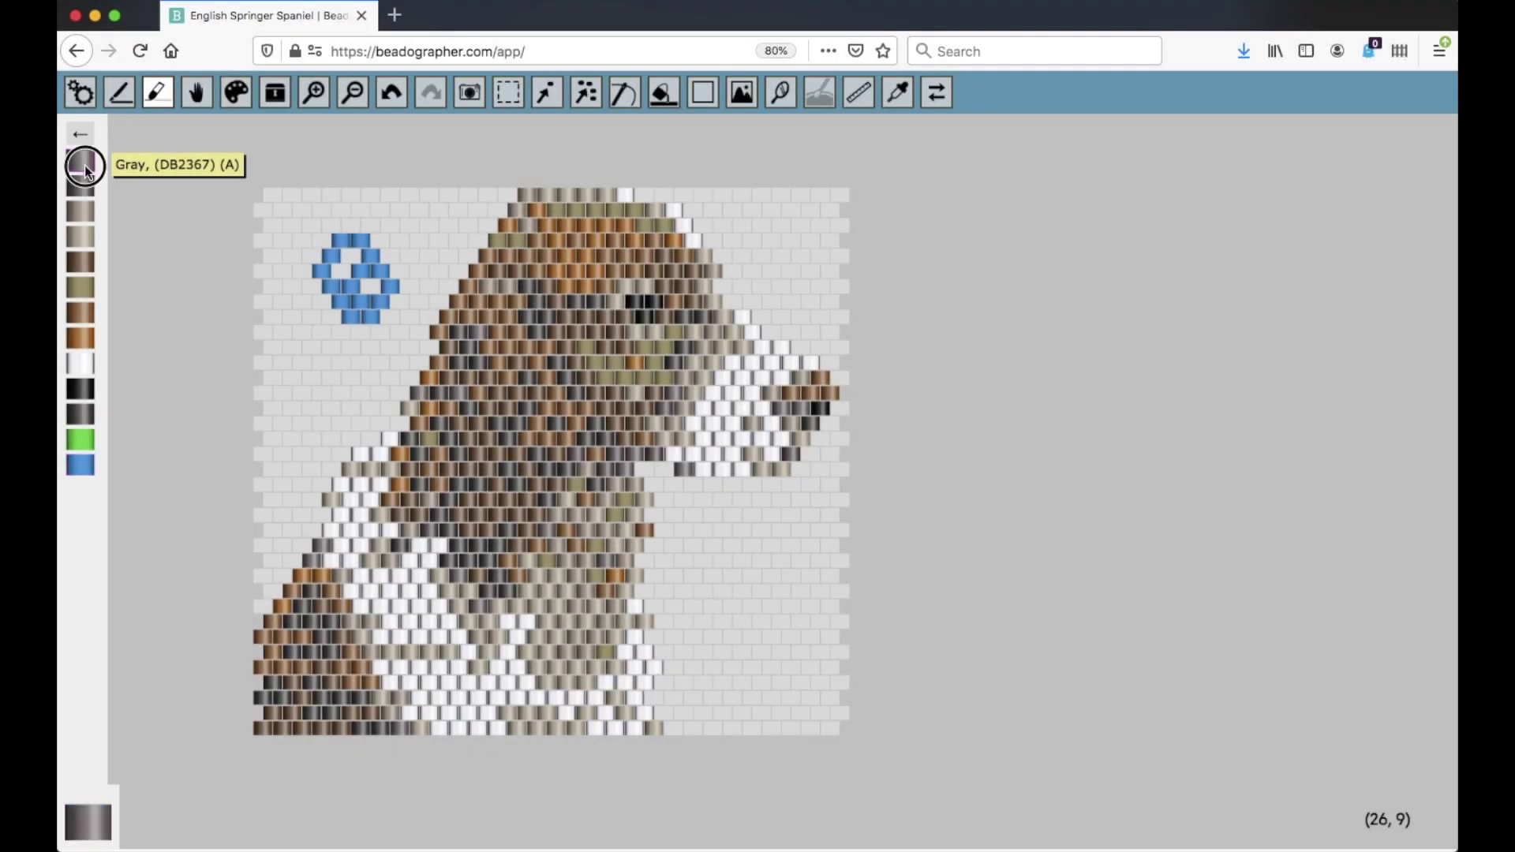
pyautogui.click(83, 196)
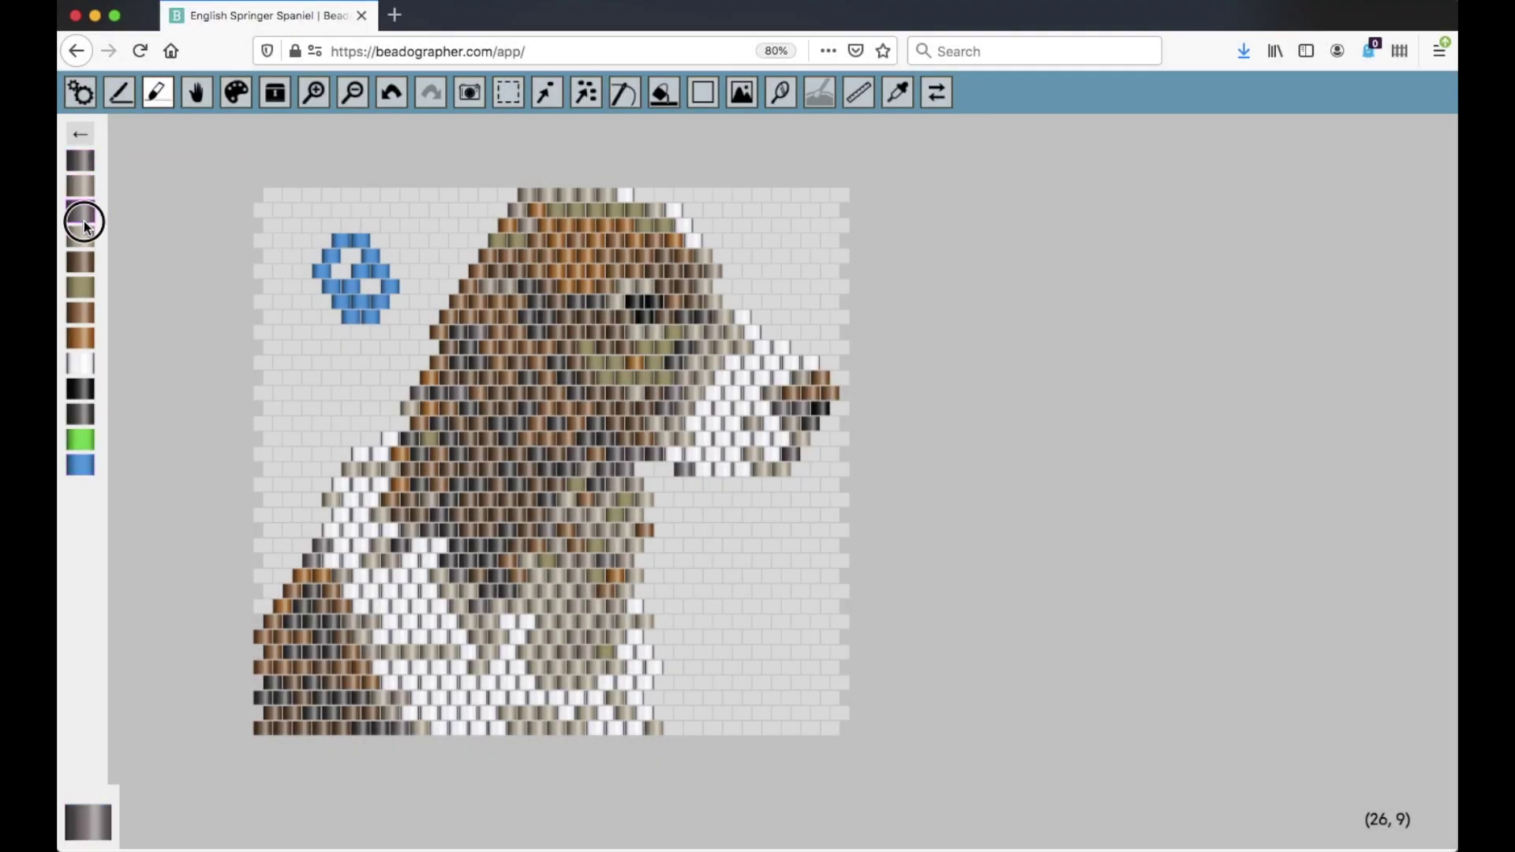
pyautogui.moveTo(78, 246); pyautogui.dragTo(83, 365)
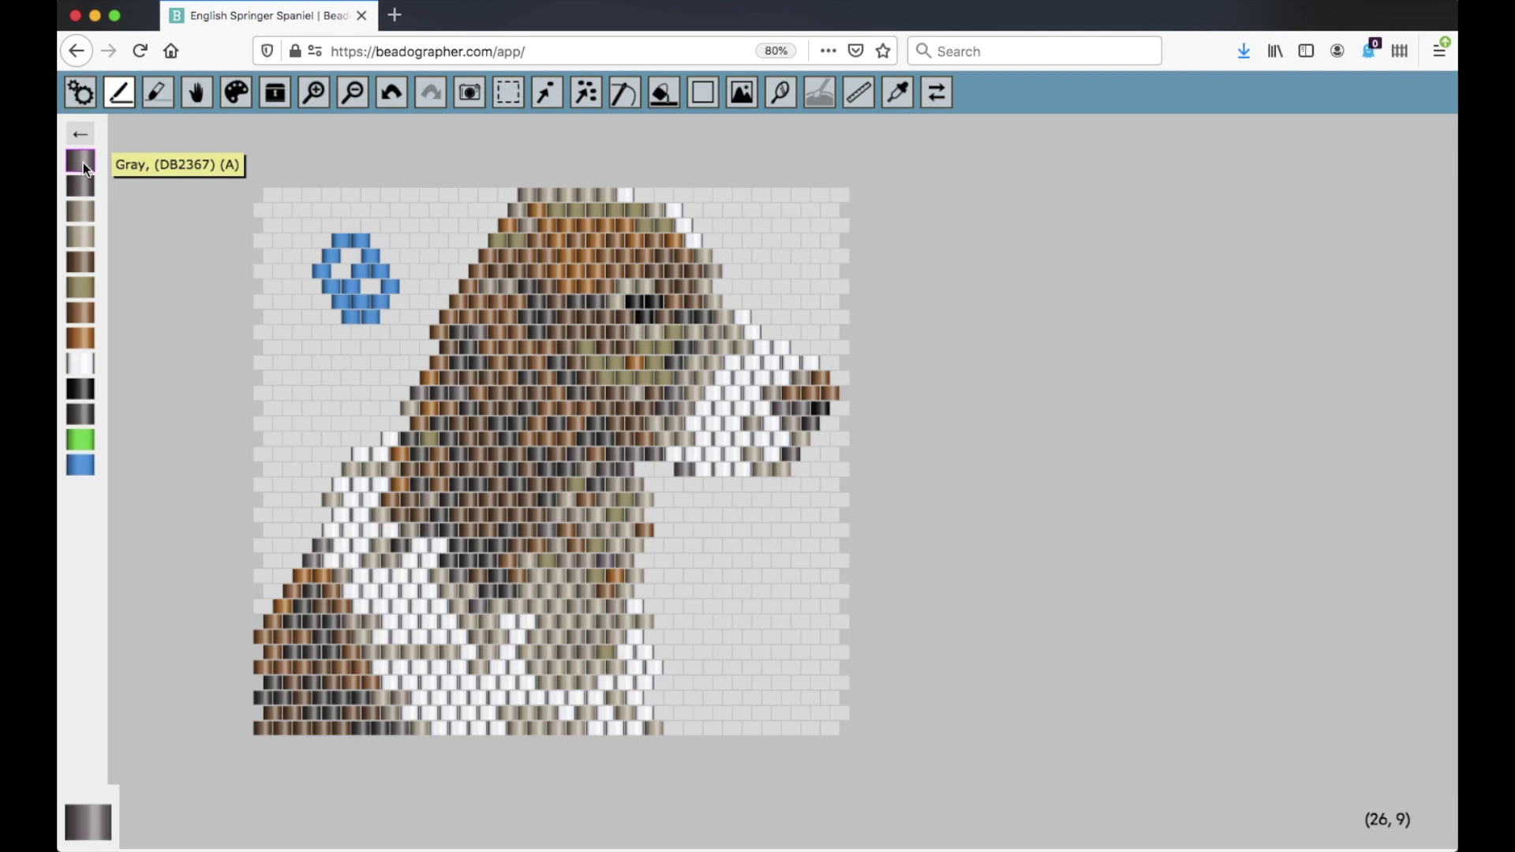
pyautogui.moveTo(83, 159); pyautogui.dragTo(88, 248)
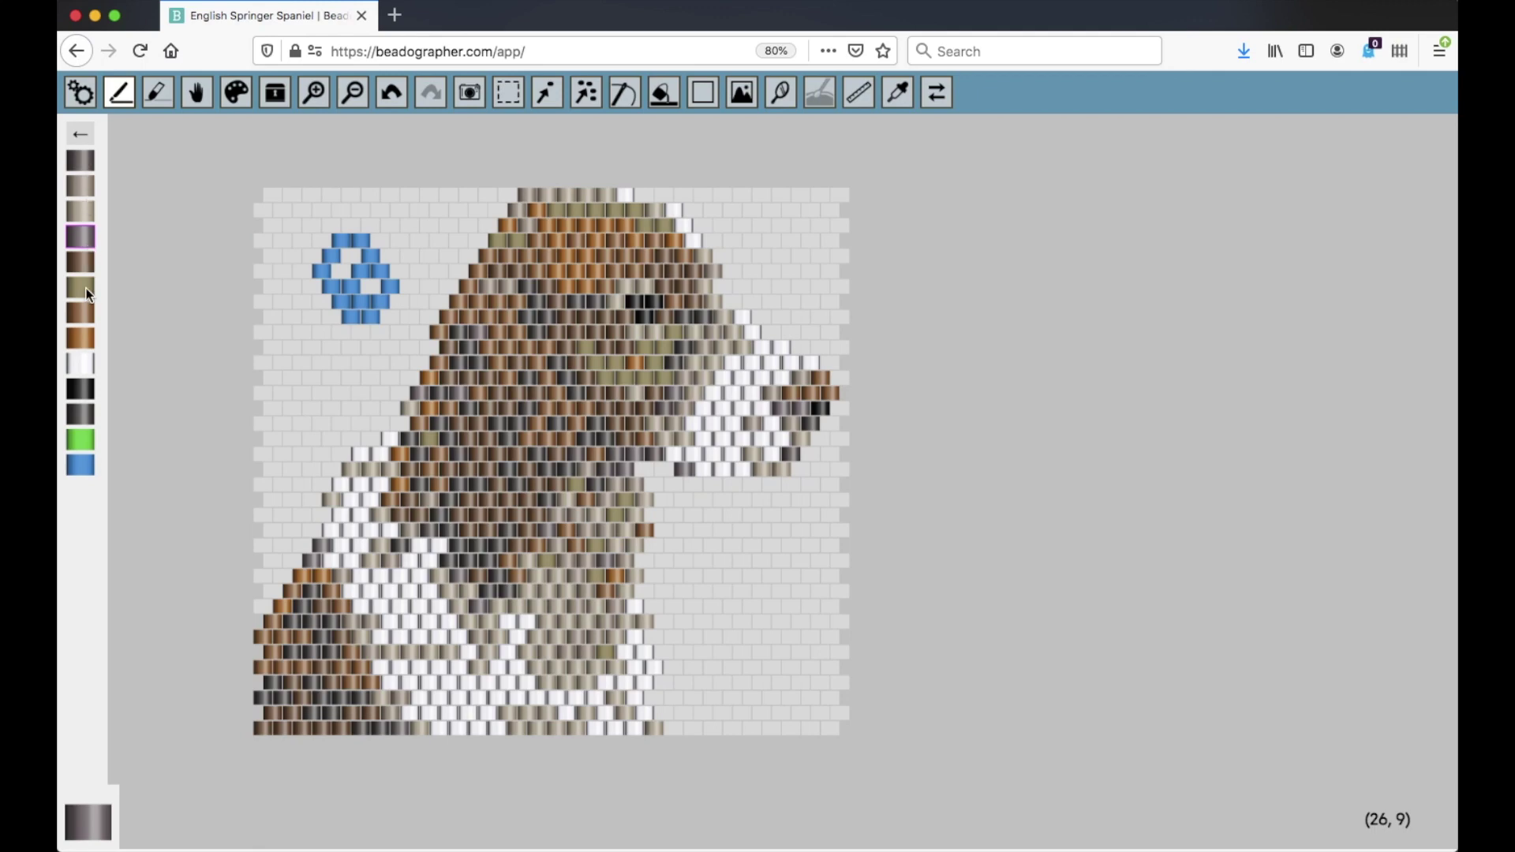